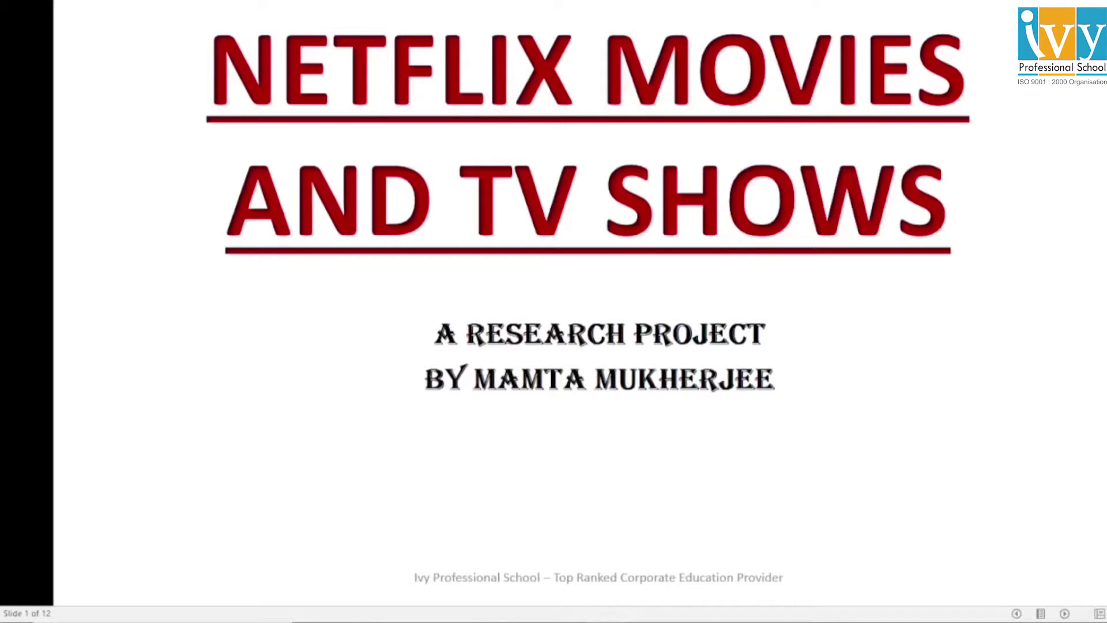
Advance past the presentation's title slide and check the table name of the Netflix data on the Excel dataset sheet.
key("Right")
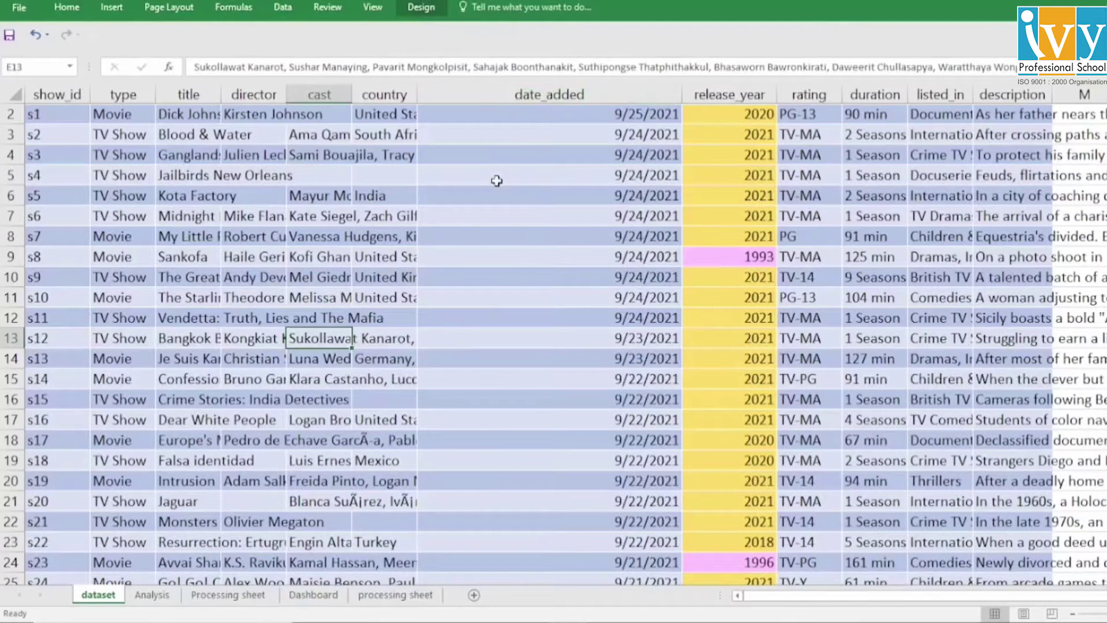
left_click(421, 8)
left_click_drag(4, 44, 73, 38)
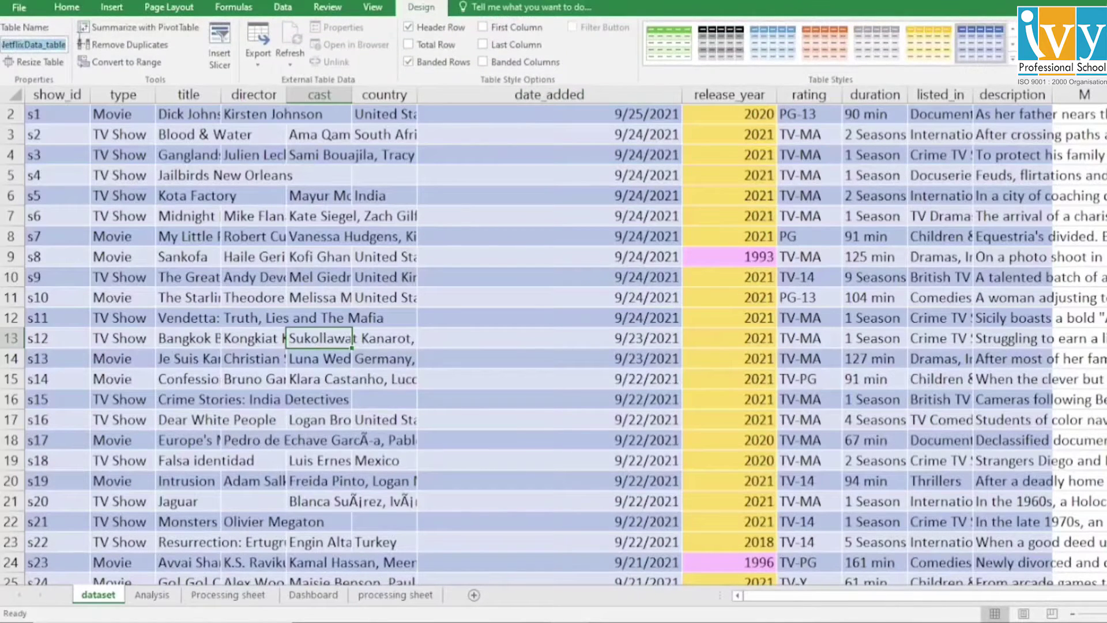
left_click(98, 153)
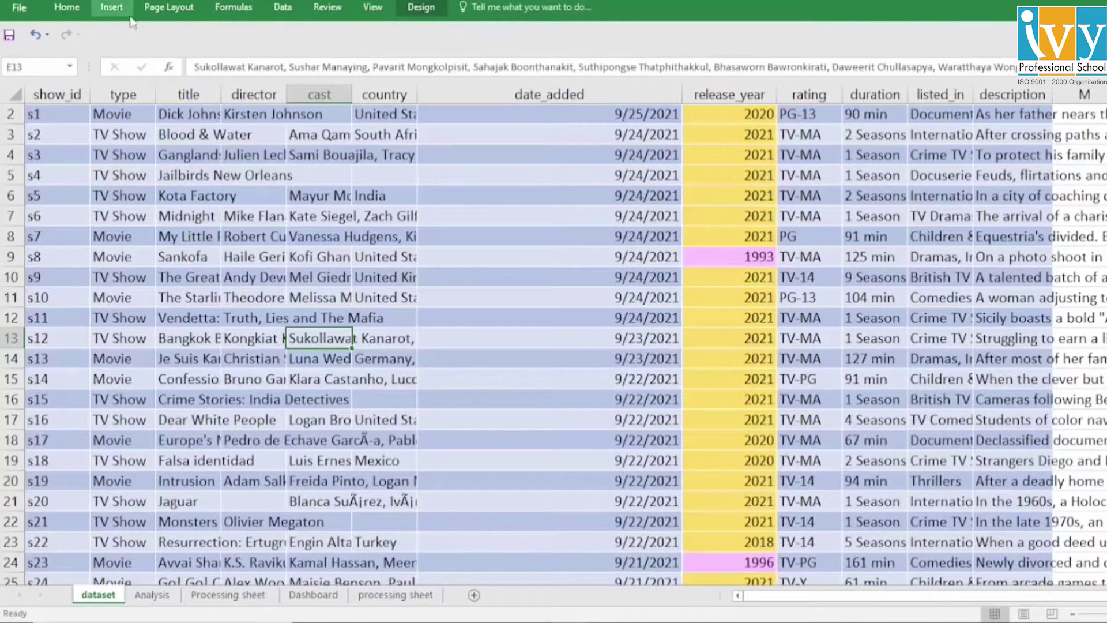
Review the dataset's columns one at a time, from show_id through description.
left_click(69, 87)
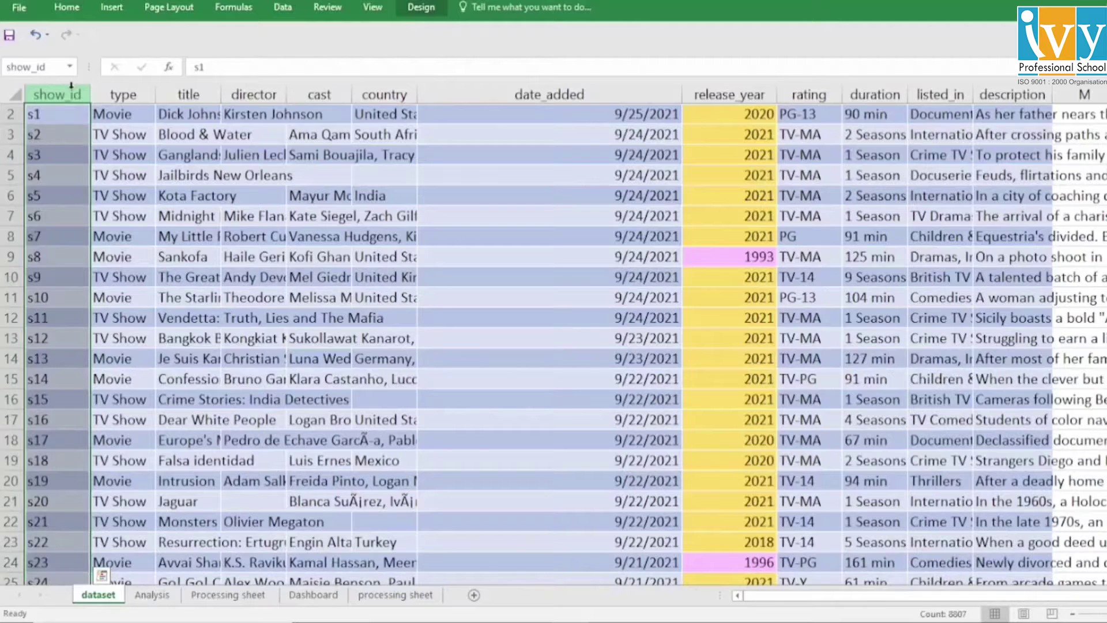
left_click(120, 87)
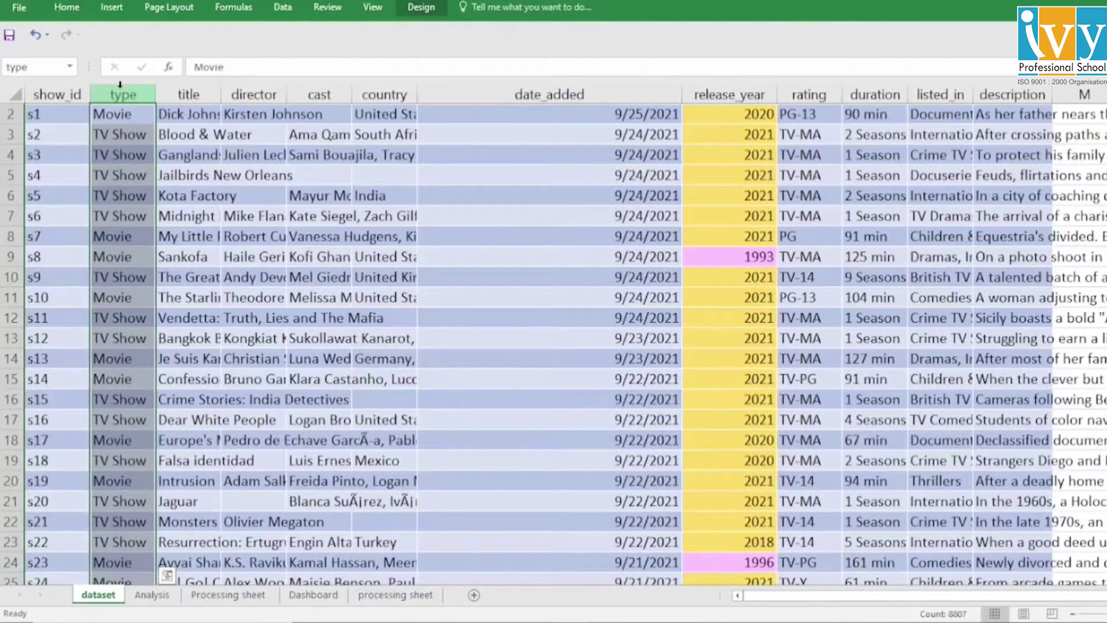
left_click(181, 91)
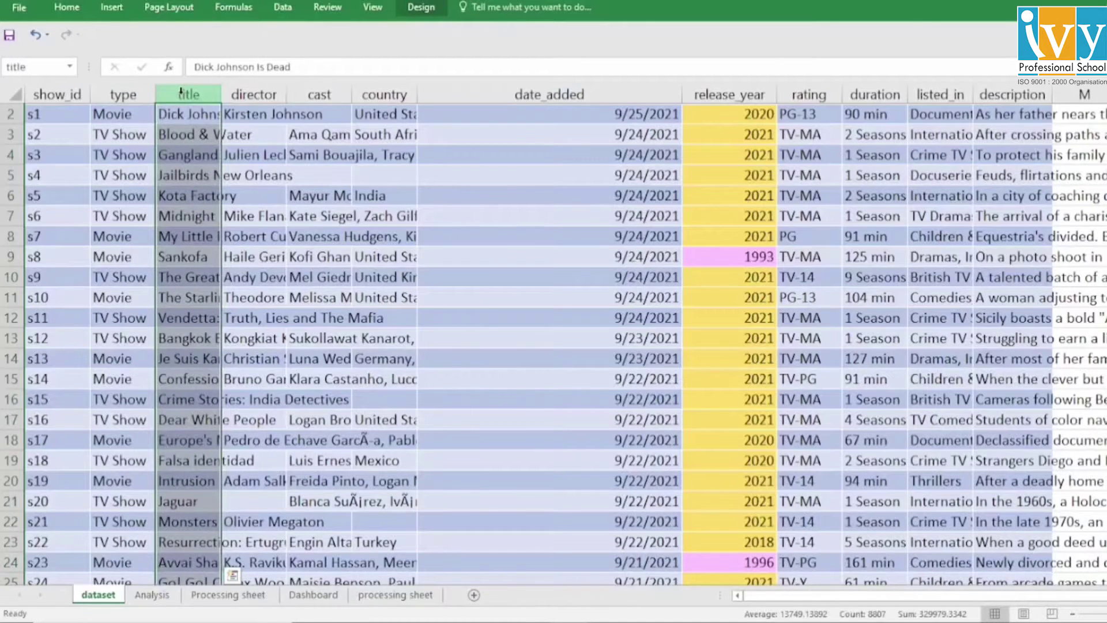
left_click(265, 88)
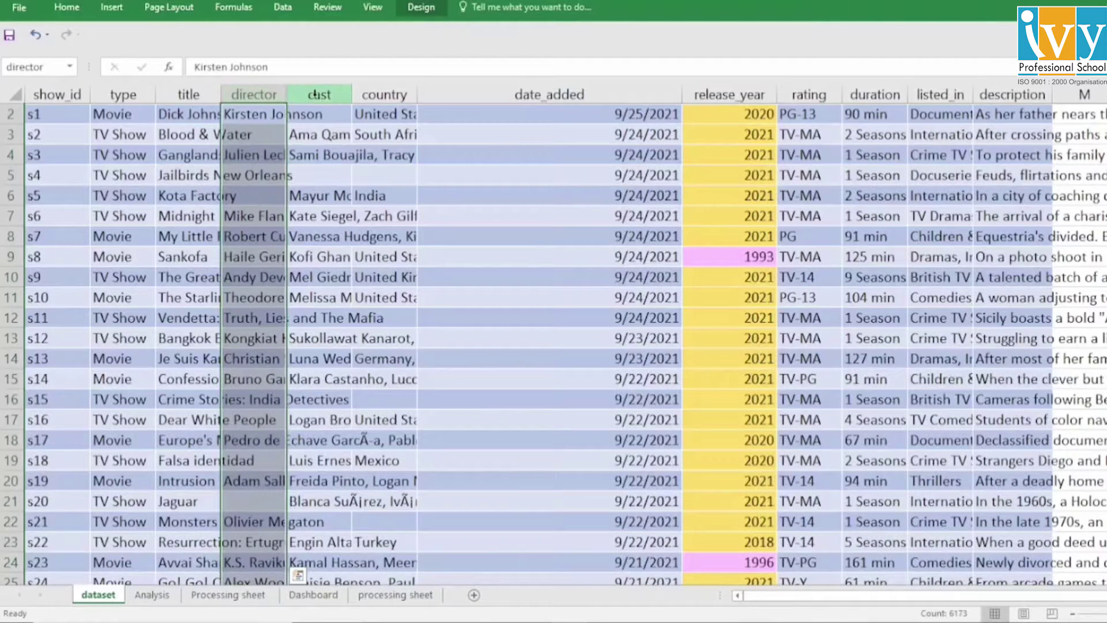
left_click(320, 89)
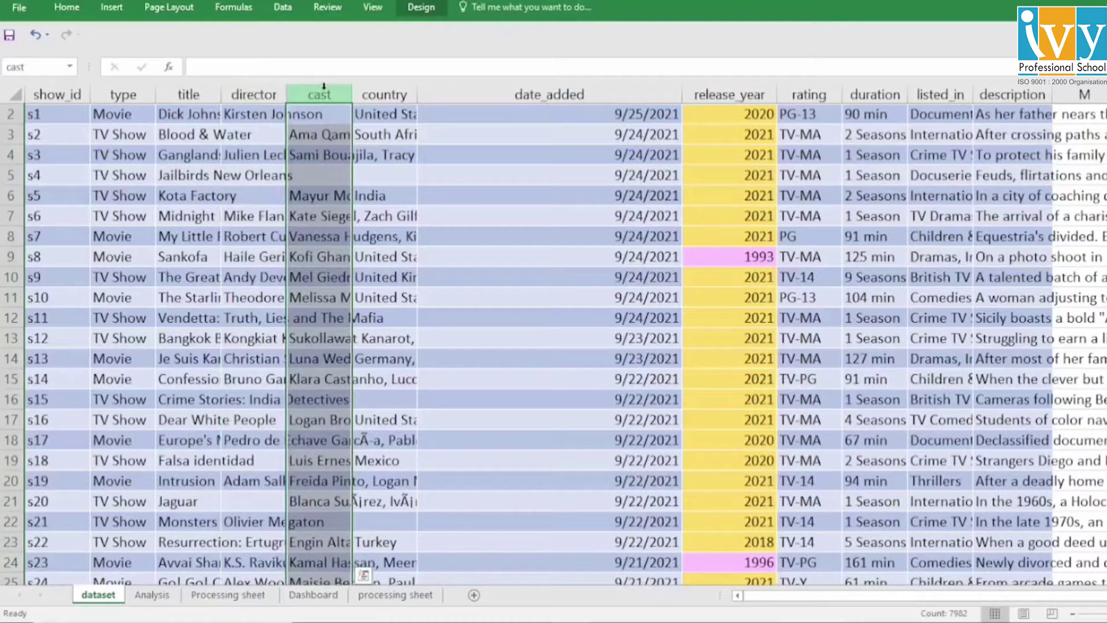
left_click(368, 88)
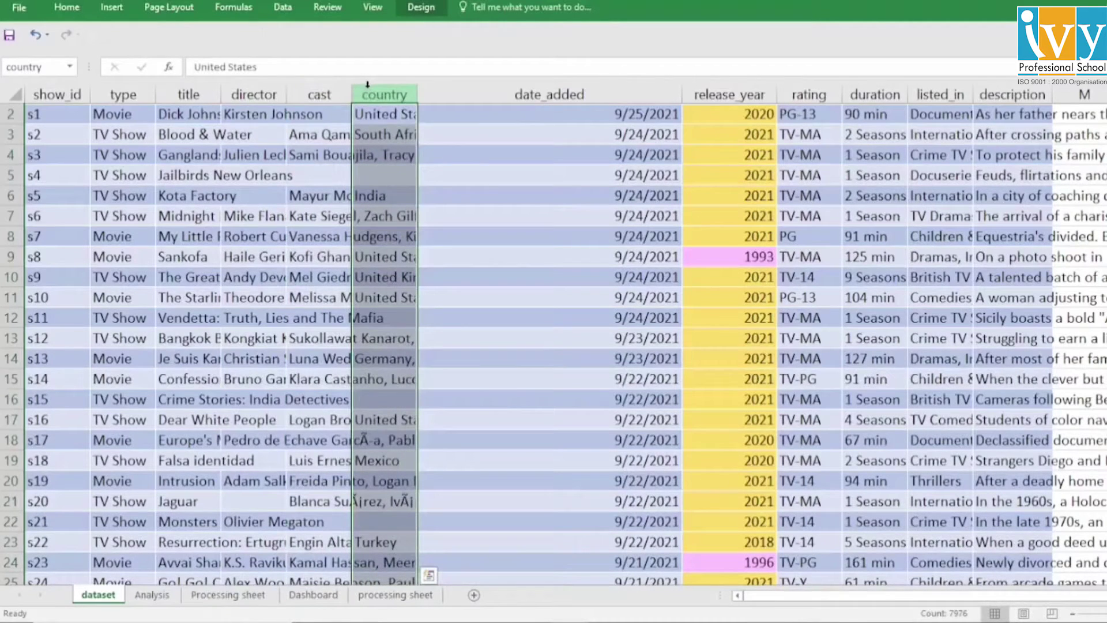
left_click(461, 87)
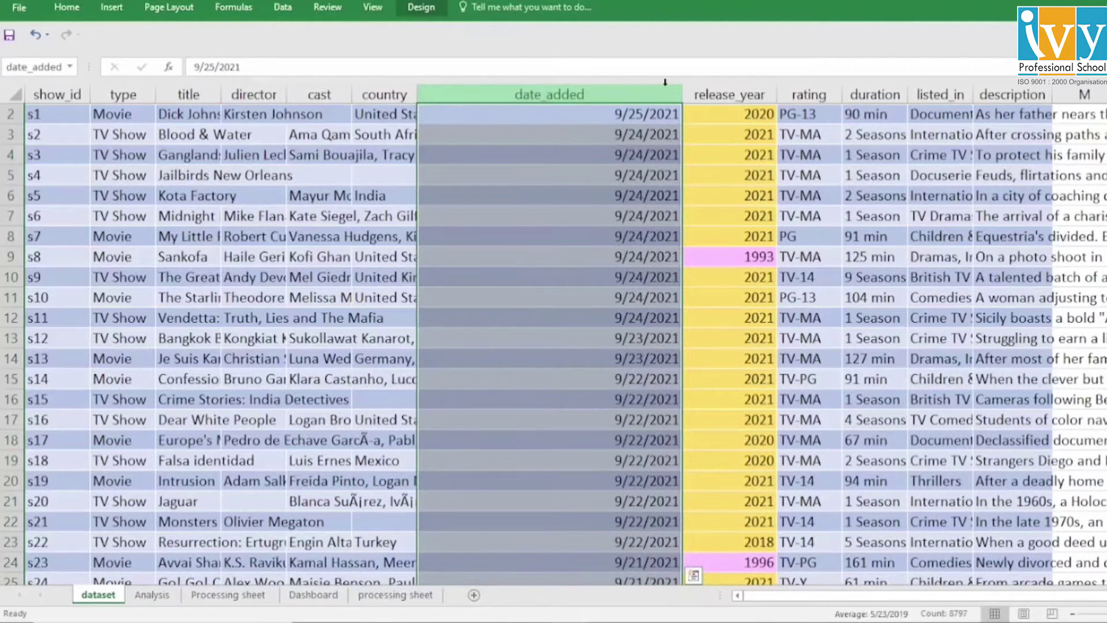
left_click(699, 82)
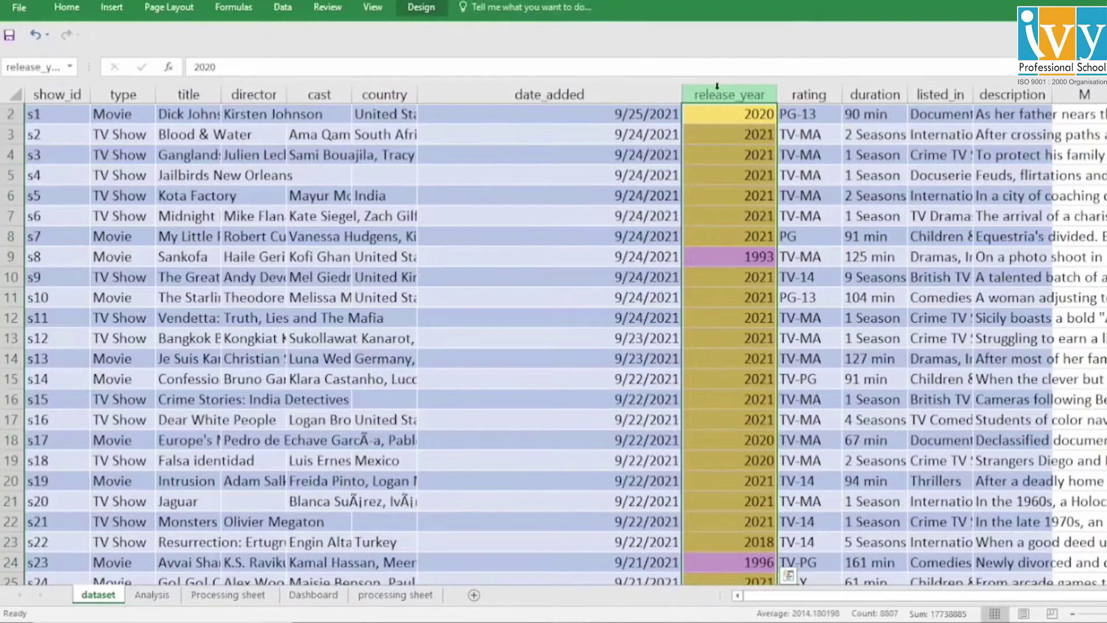
left_click(804, 83)
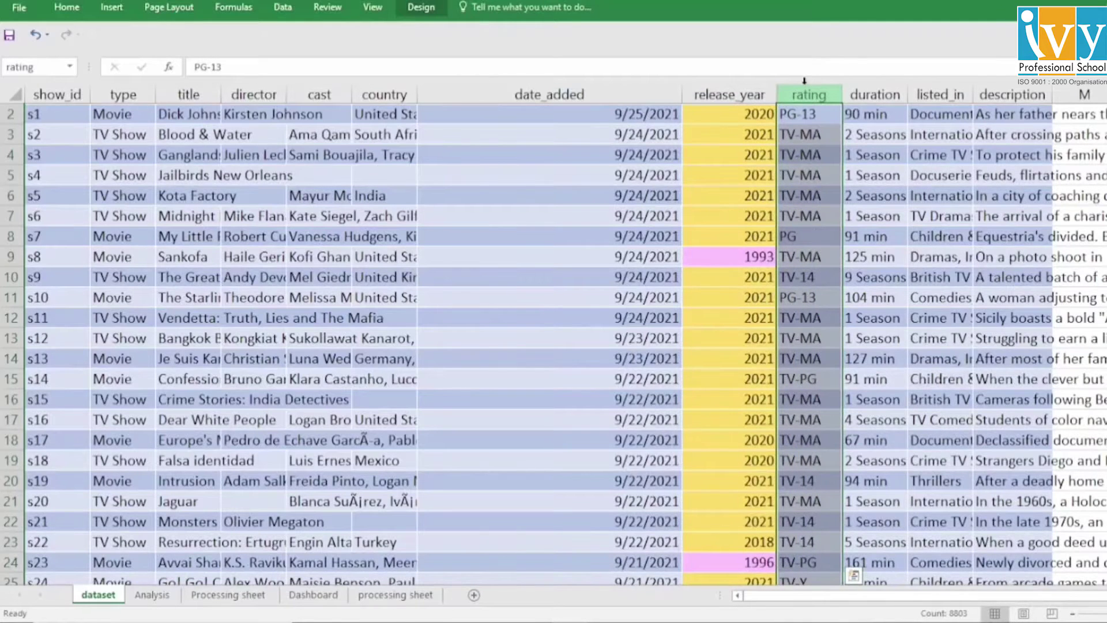
left_click(873, 85)
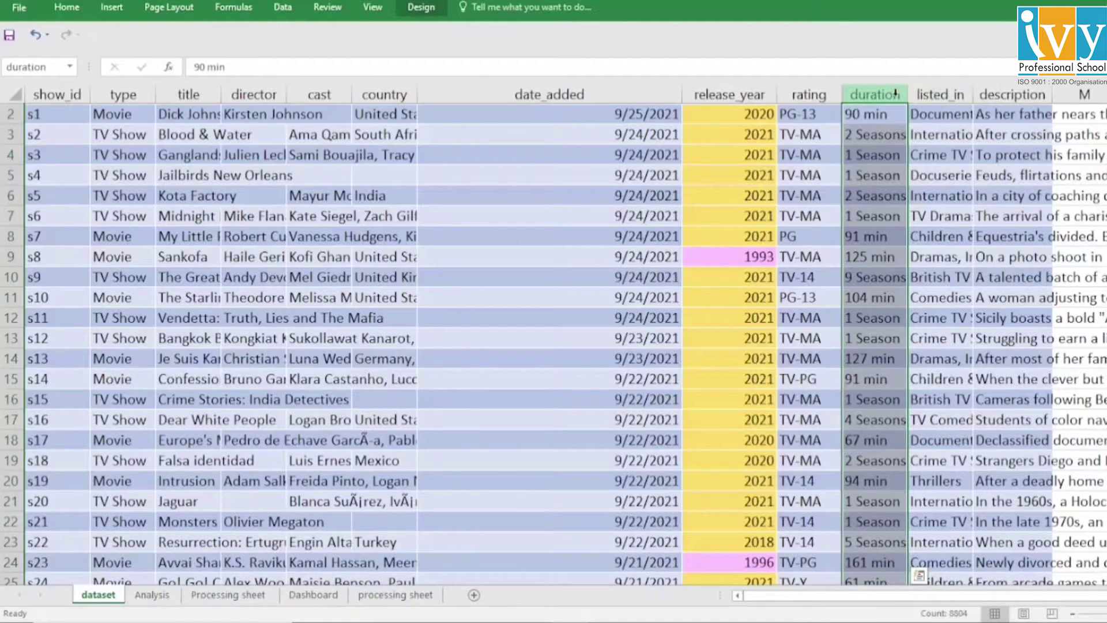
left_click(940, 91)
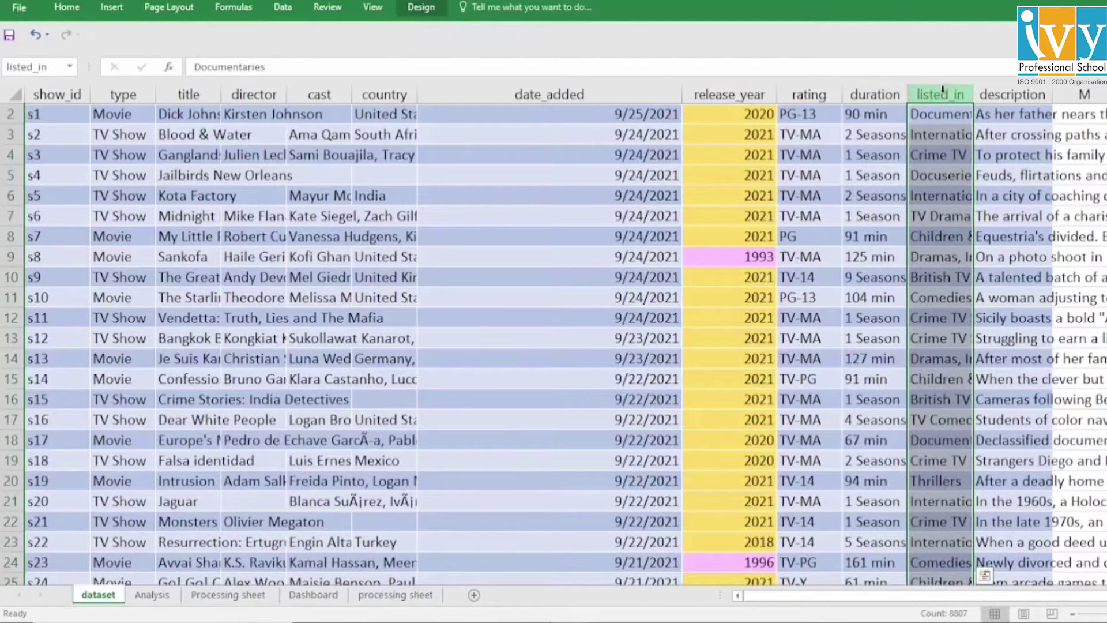
left_click(995, 89)
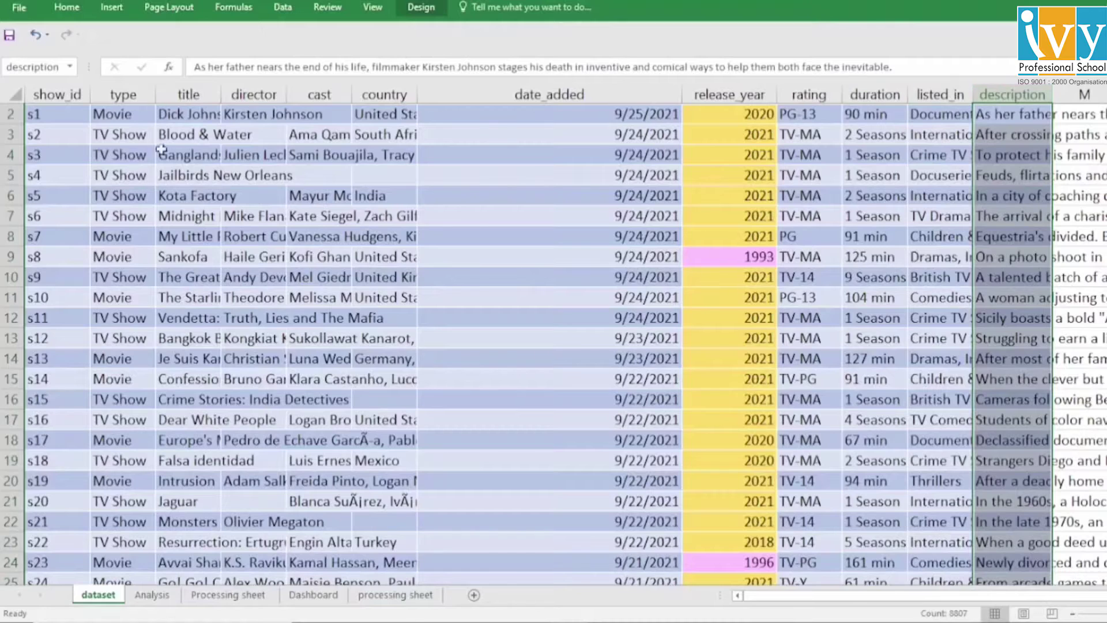
Jump from the first show_id record to the dataset's last record and return to the header row.
left_click(70, 117)
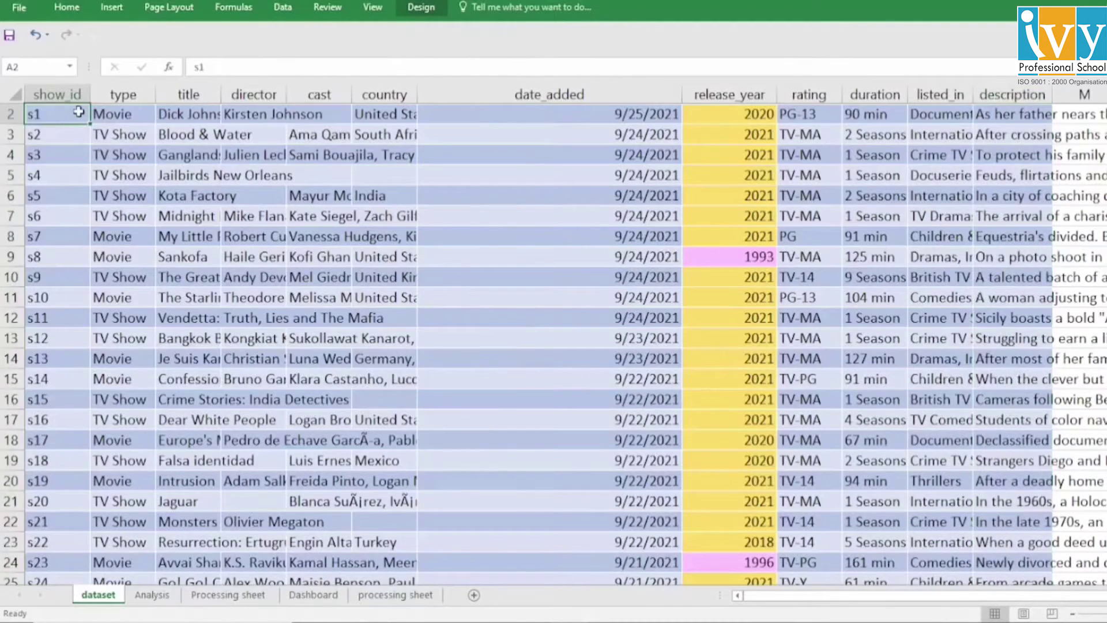
key("ctrl+Down")
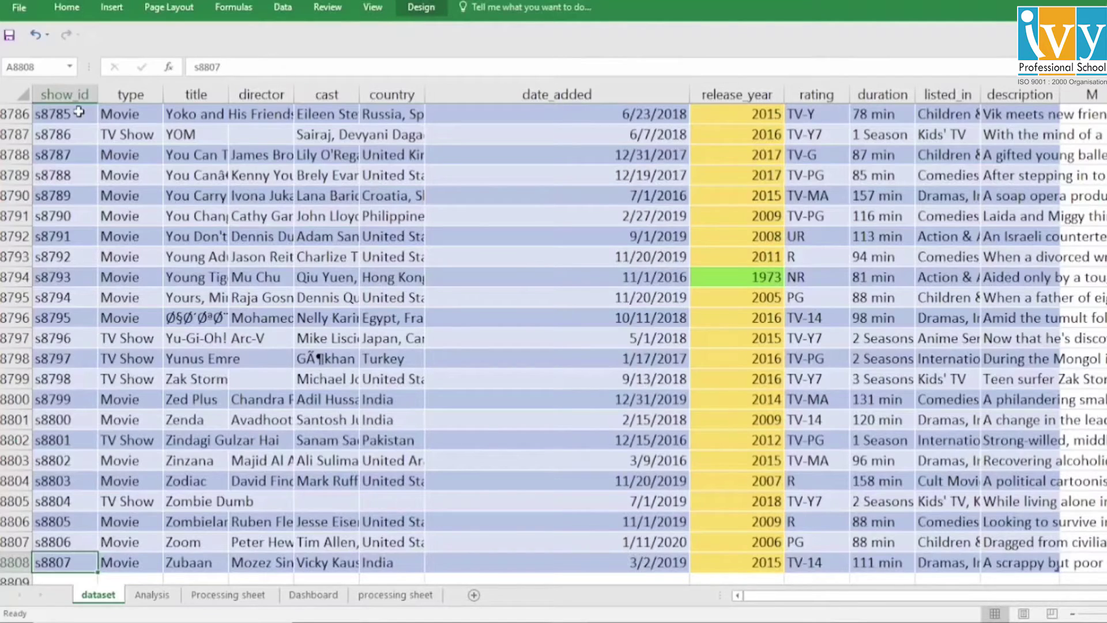
key("ctrl+Up")
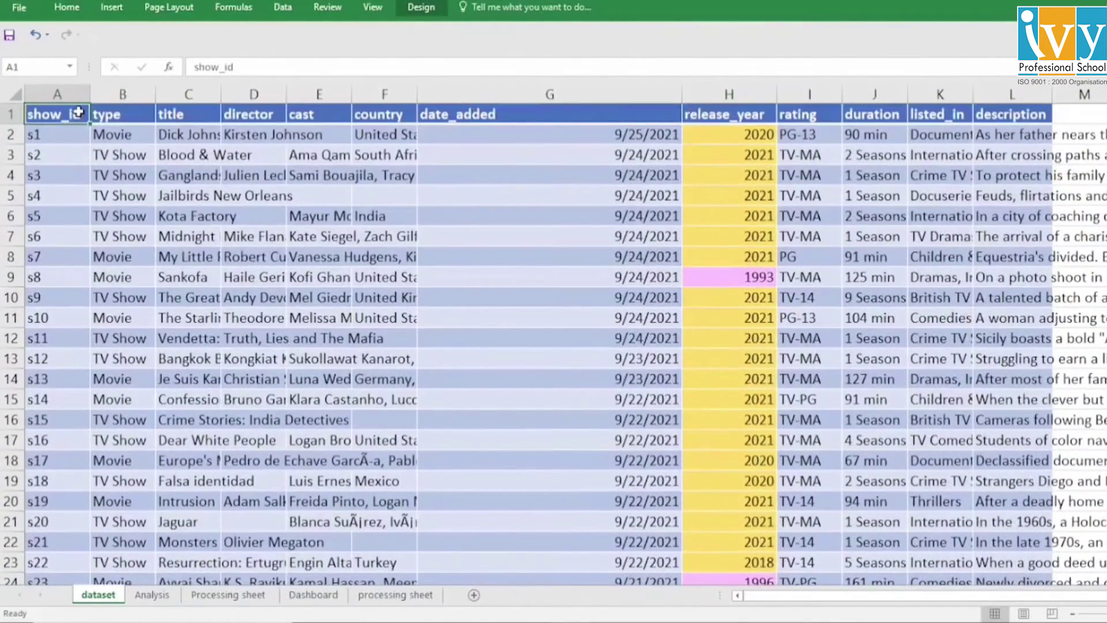
Inspect the COUNTIF formulas behind the movie and TV show totals on the Analysis sheet, leaving them as they are.
left_click(152, 597)
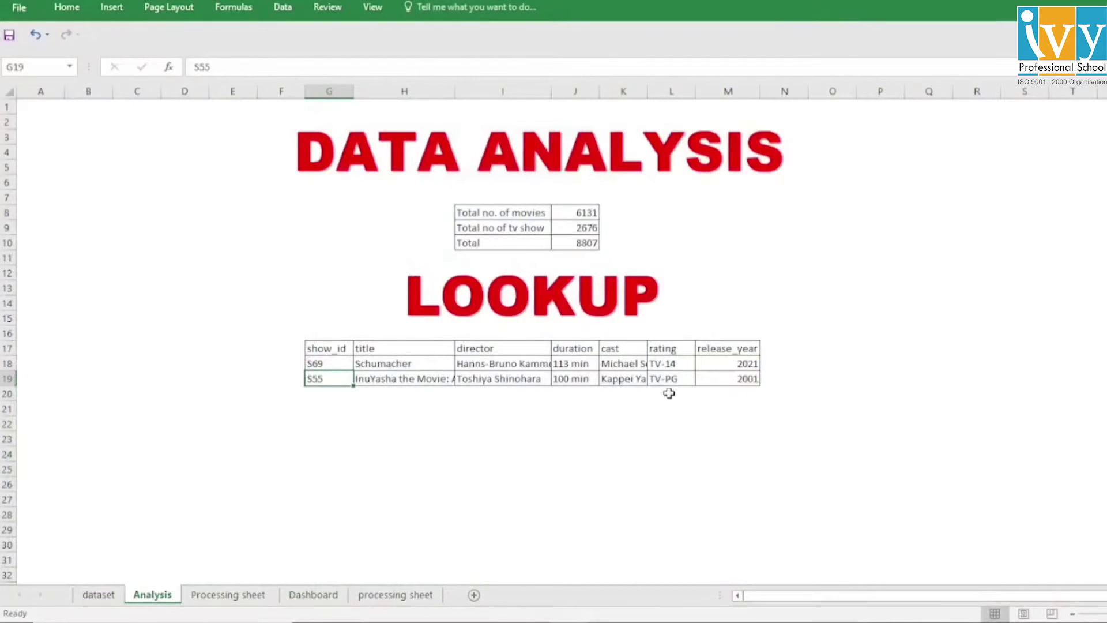
left_click(514, 213)
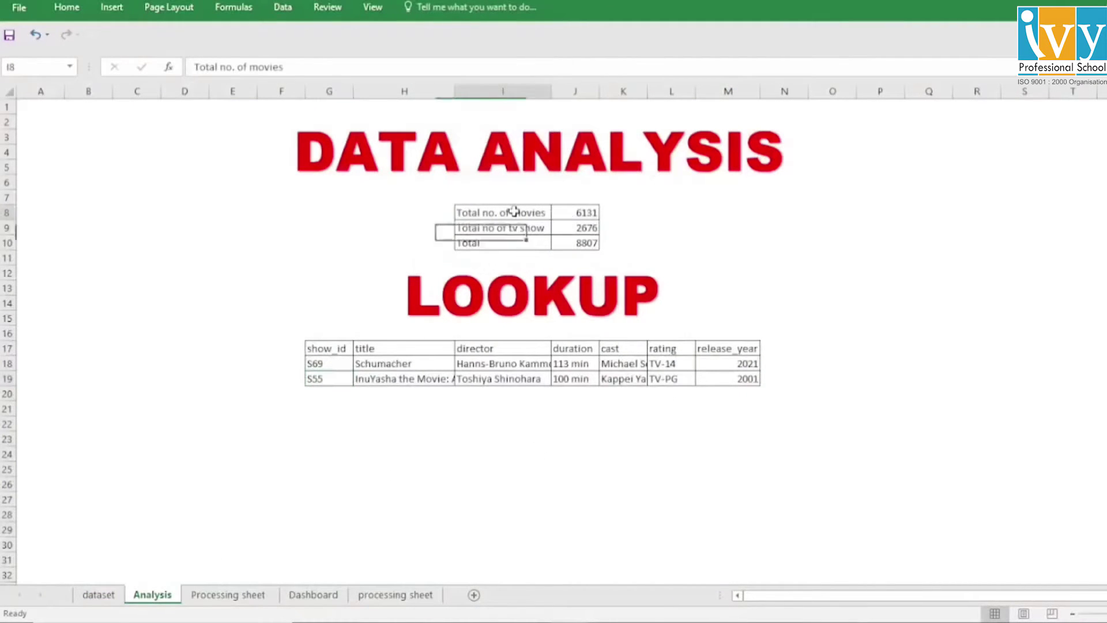
left_click(518, 227)
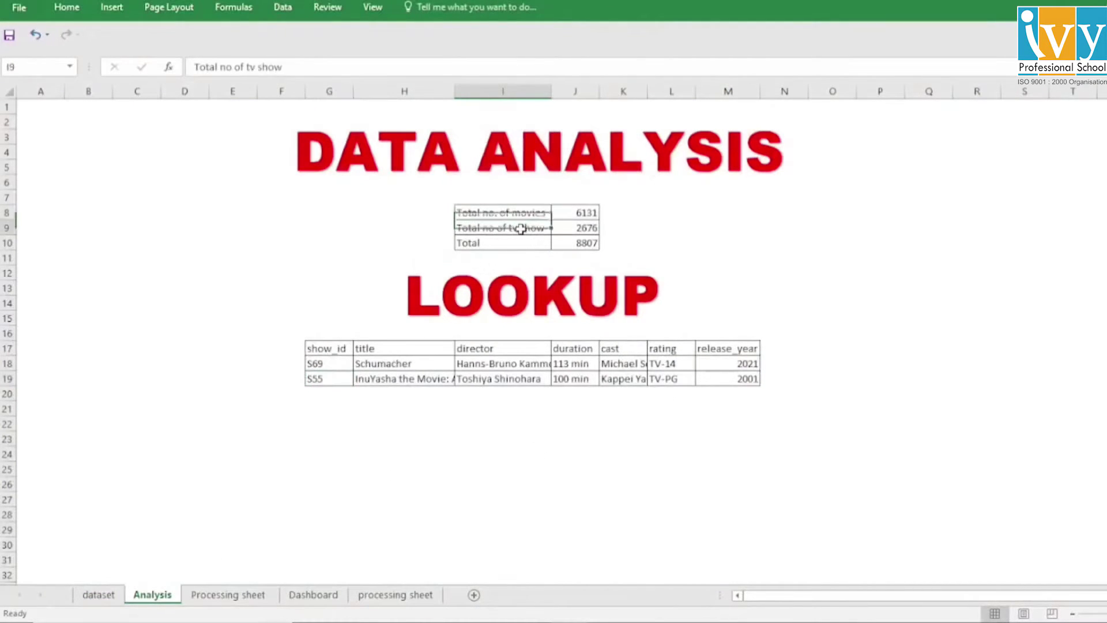
left_click(578, 213)
double_click(578, 212)
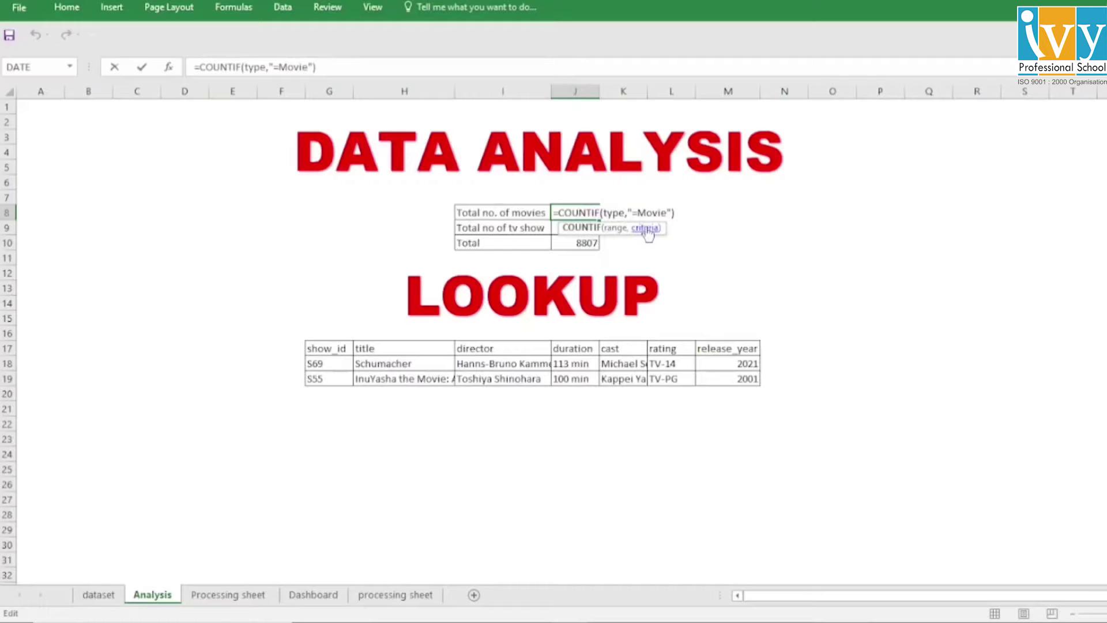
left_click(676, 213)
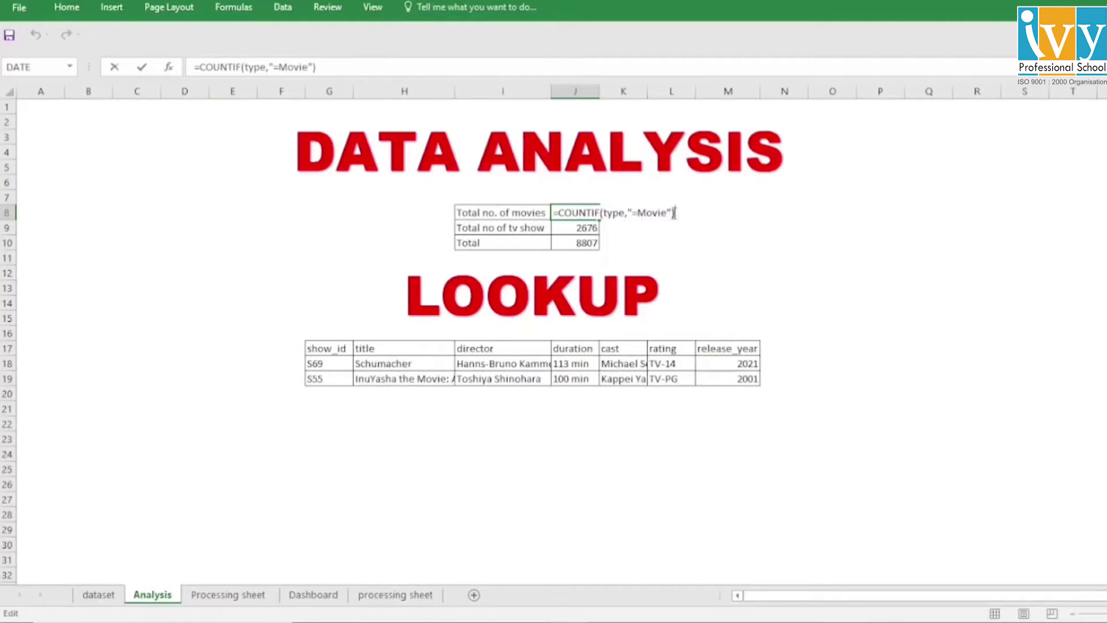
key("Return")
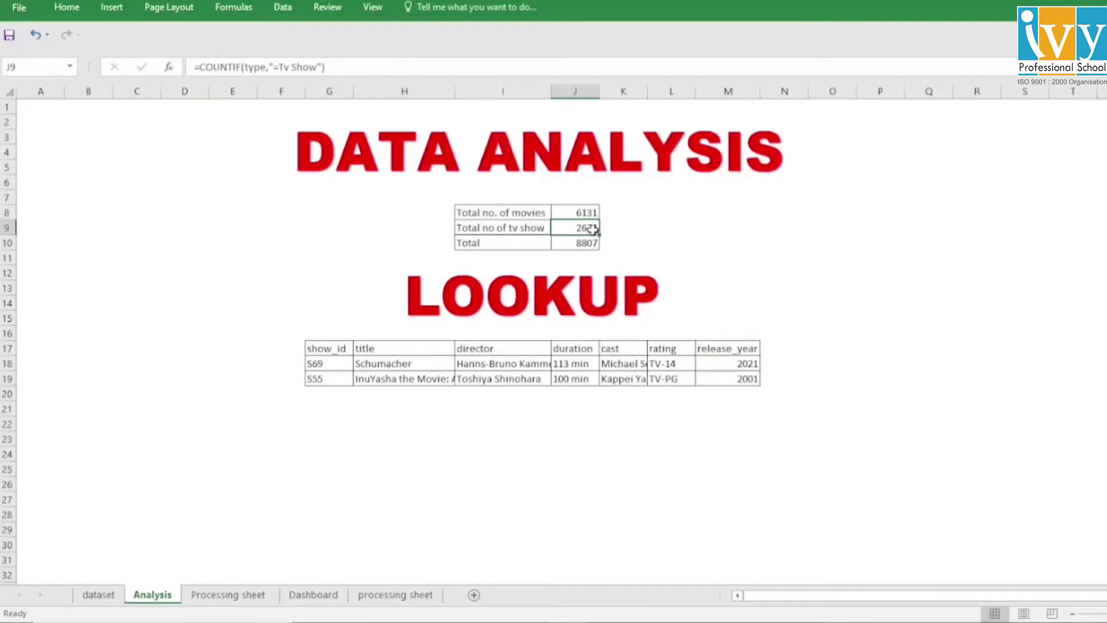
left_click(596, 214)
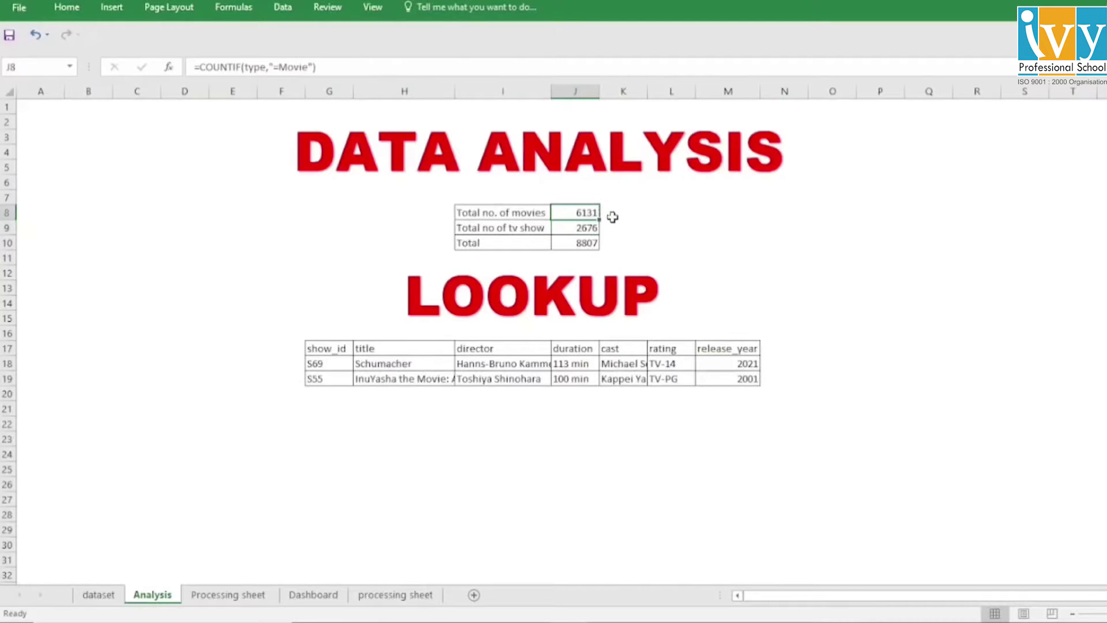
left_click(570, 228)
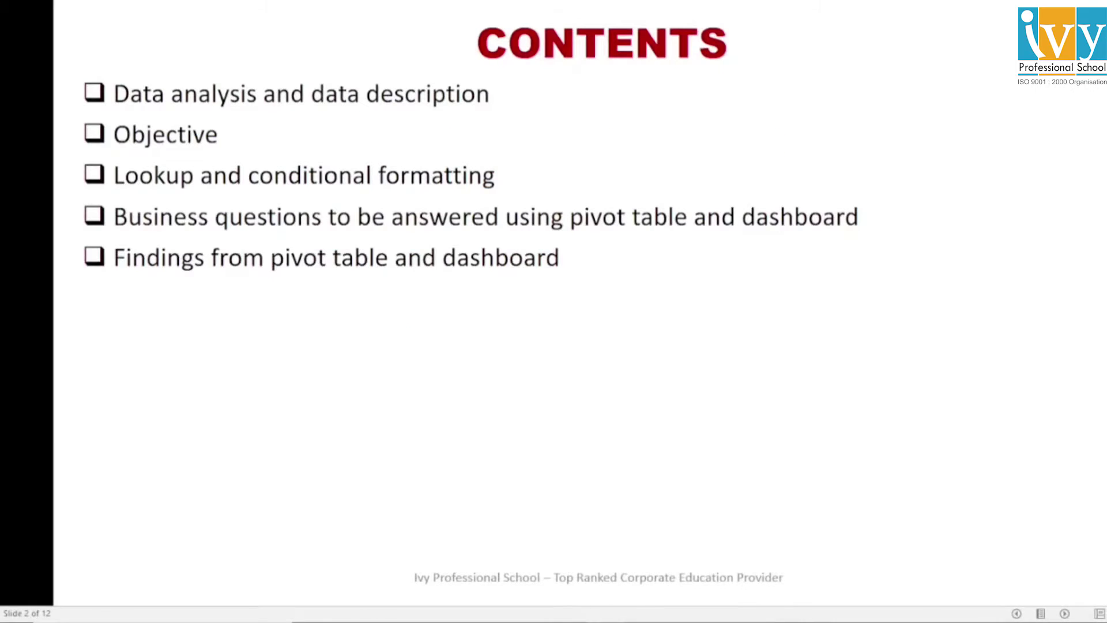
Switch to the PowerPoint slide show and advance from Contents through the Data description and Objective slides.
key("Right")
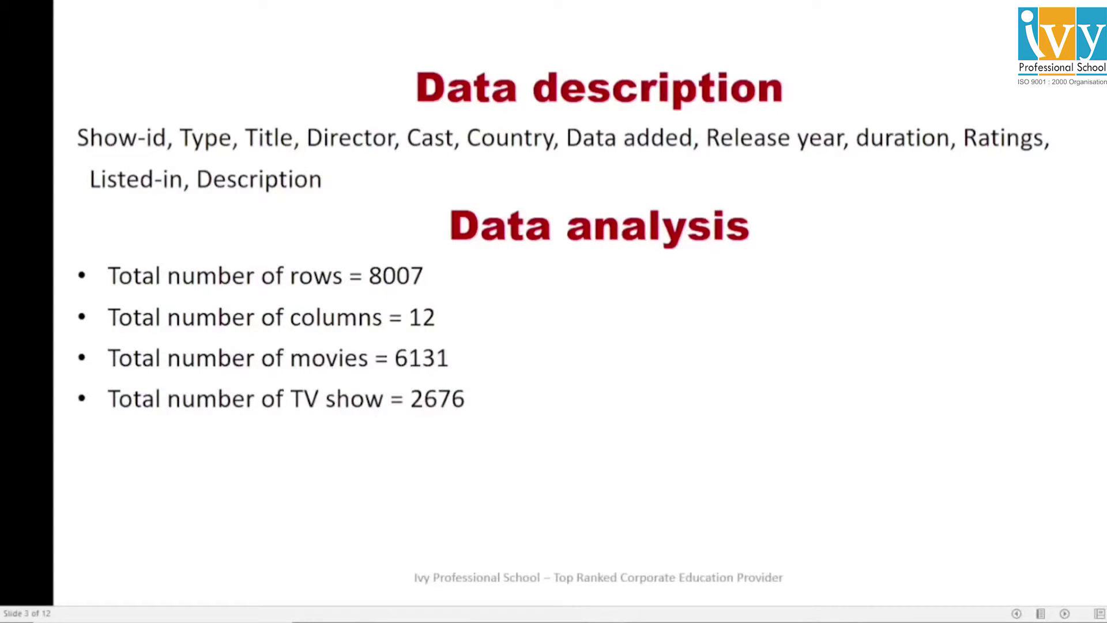
key("Right")
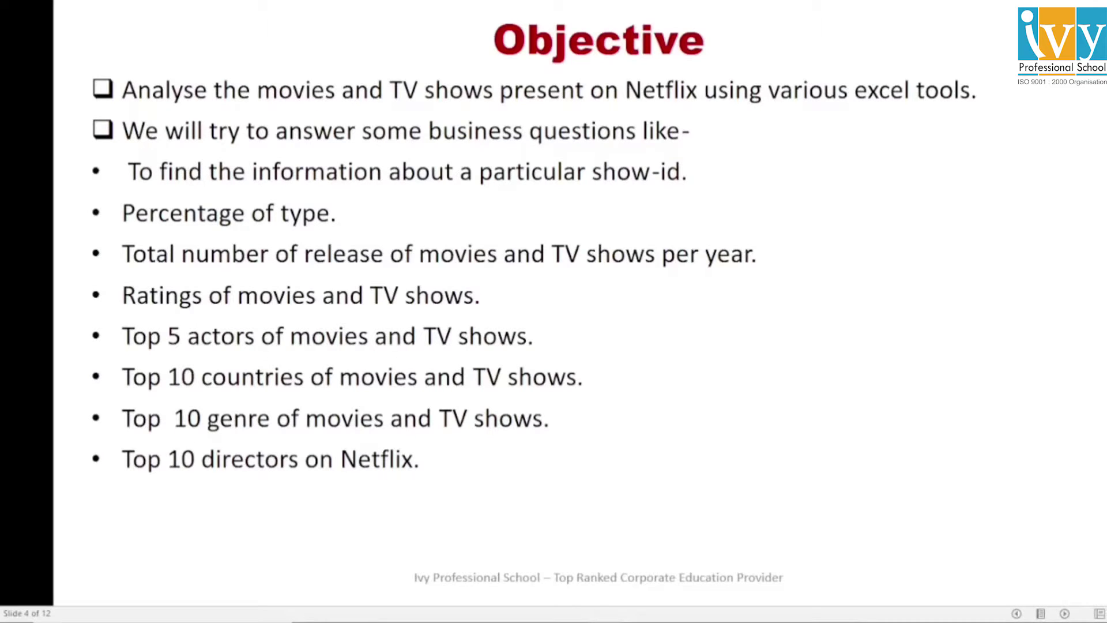
key("Right")
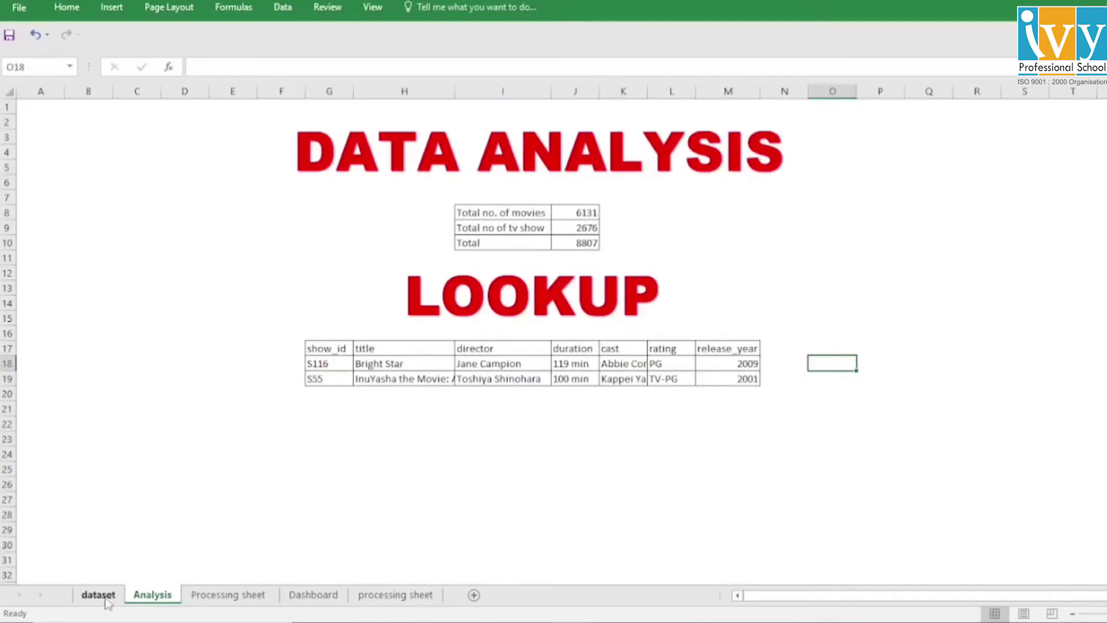
Check the dataset sheet, return to Analysis, and inspect each VLOOKUP and MATCH argument in the first lookup row's title formula.
left_click(99, 595)
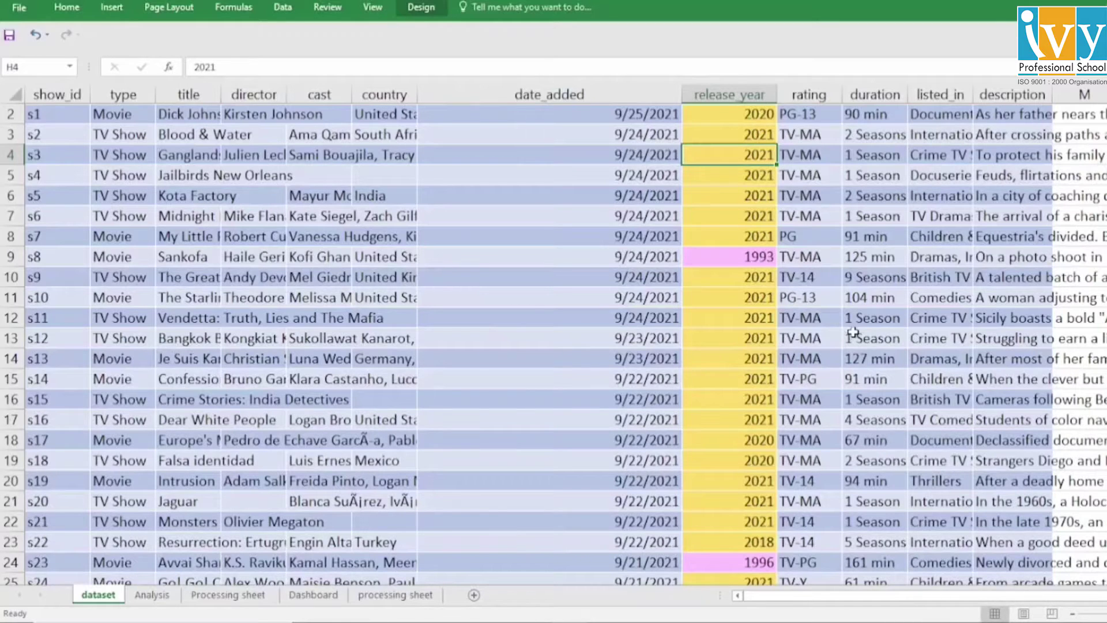
left_click(152, 595)
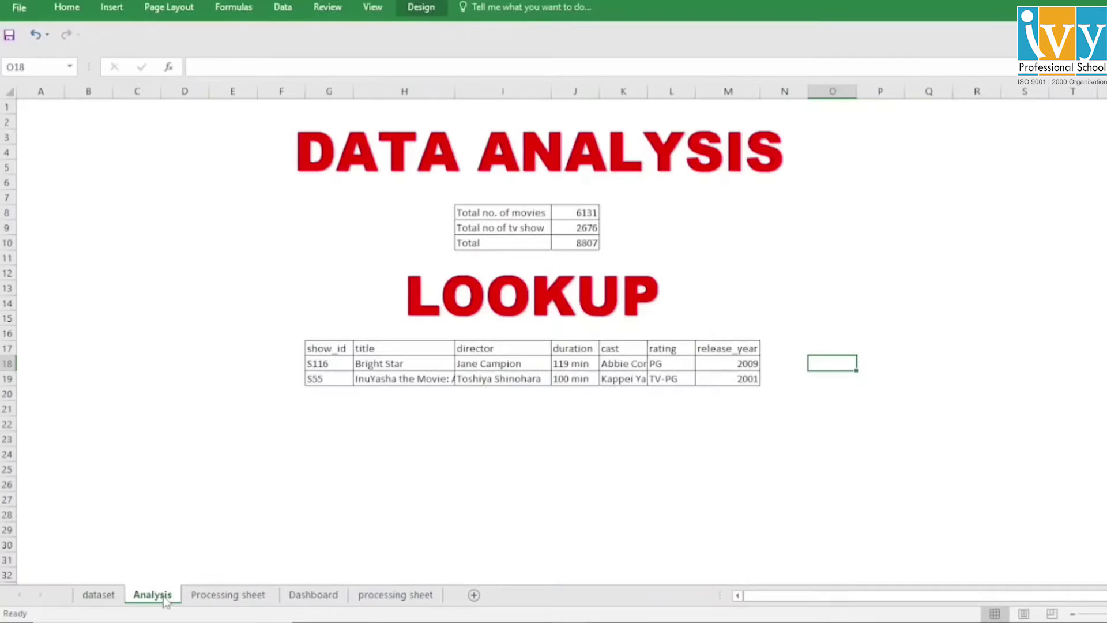
double_click(415, 362)
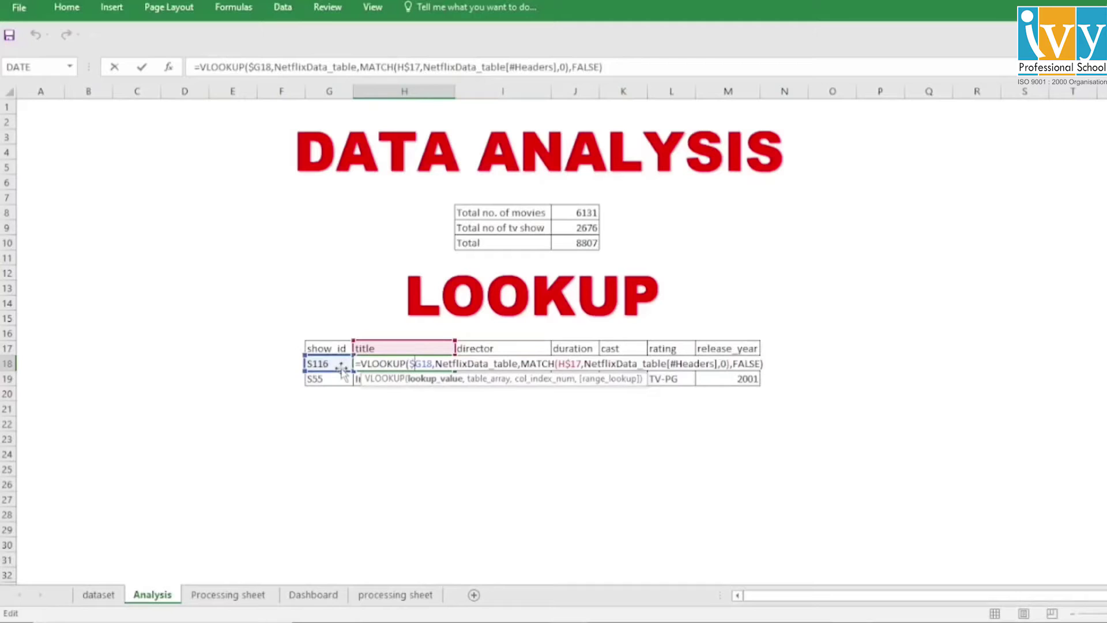
left_click_drag(518, 363, 439, 367)
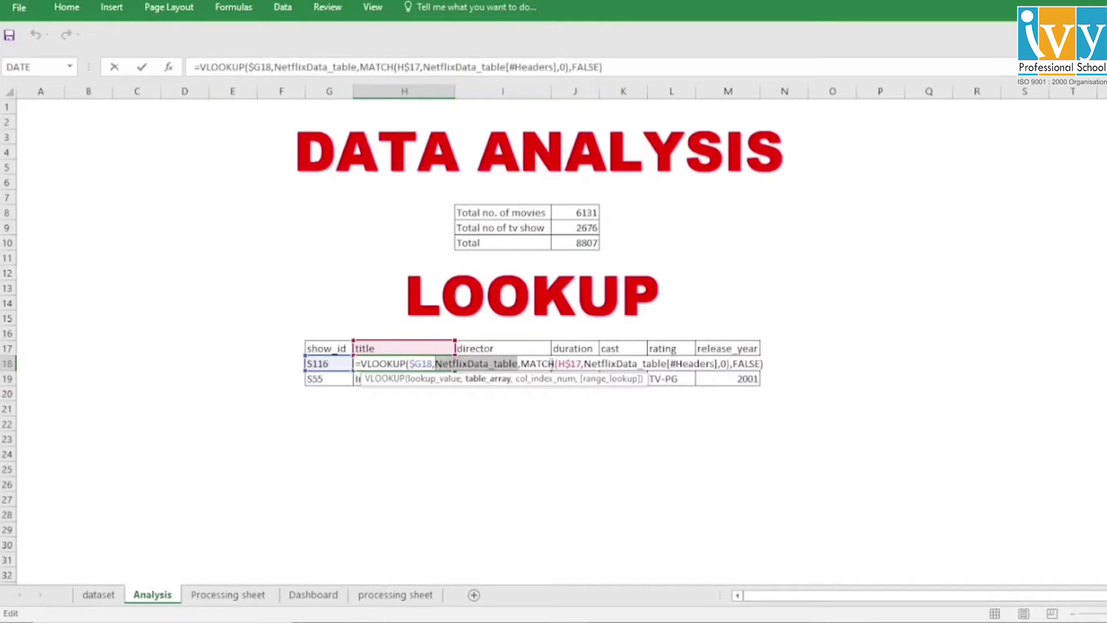
left_click_drag(555, 364, 521, 364)
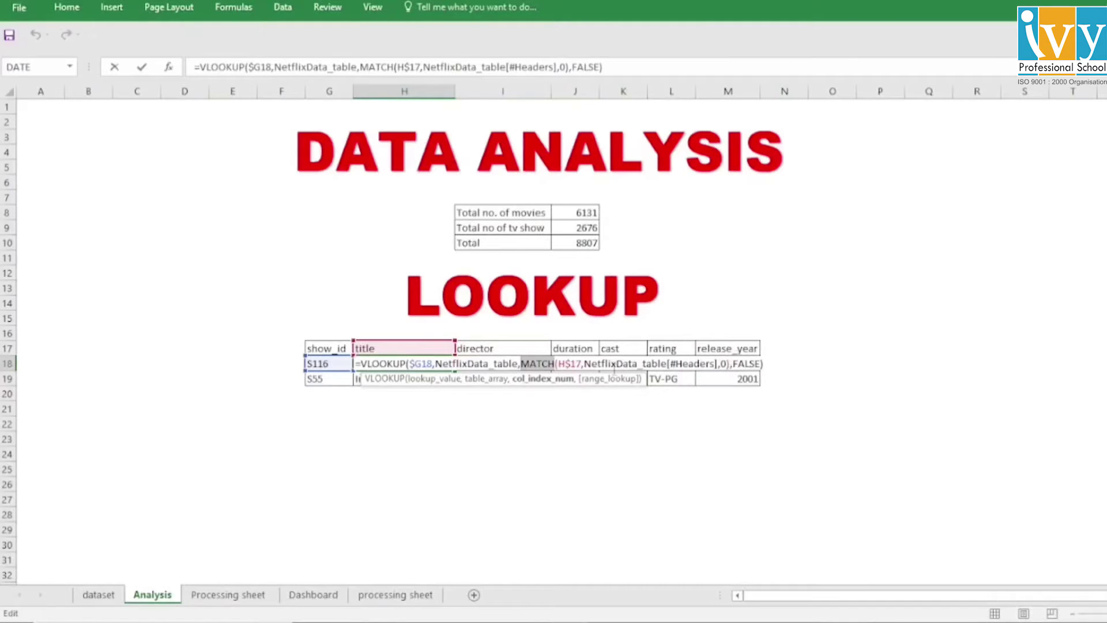
left_click_drag(580, 364, 571, 364)
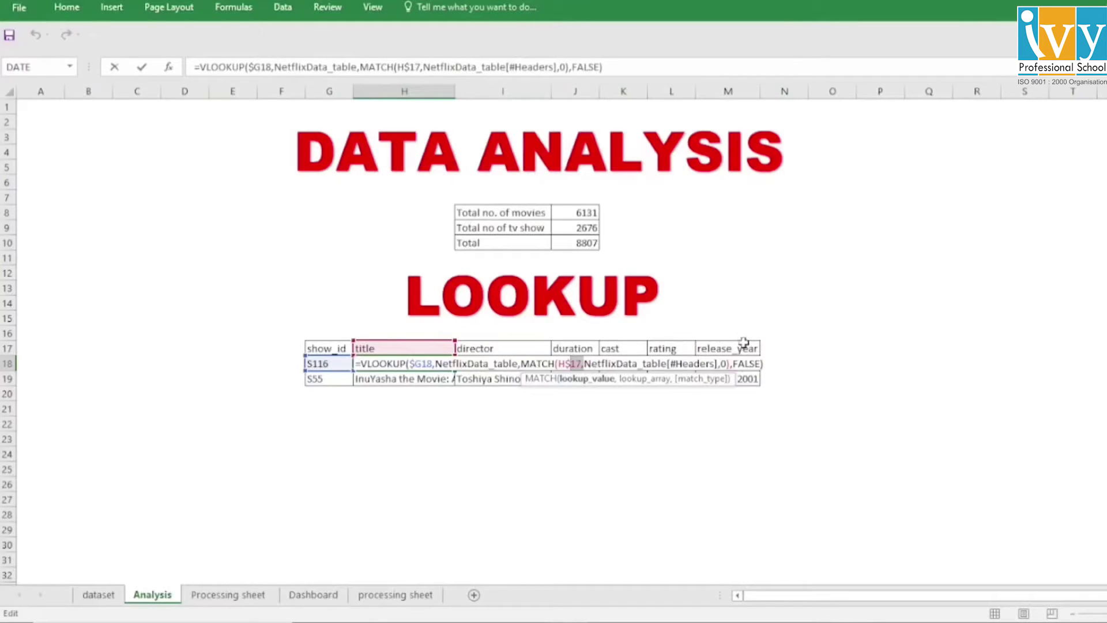
left_click(771, 365)
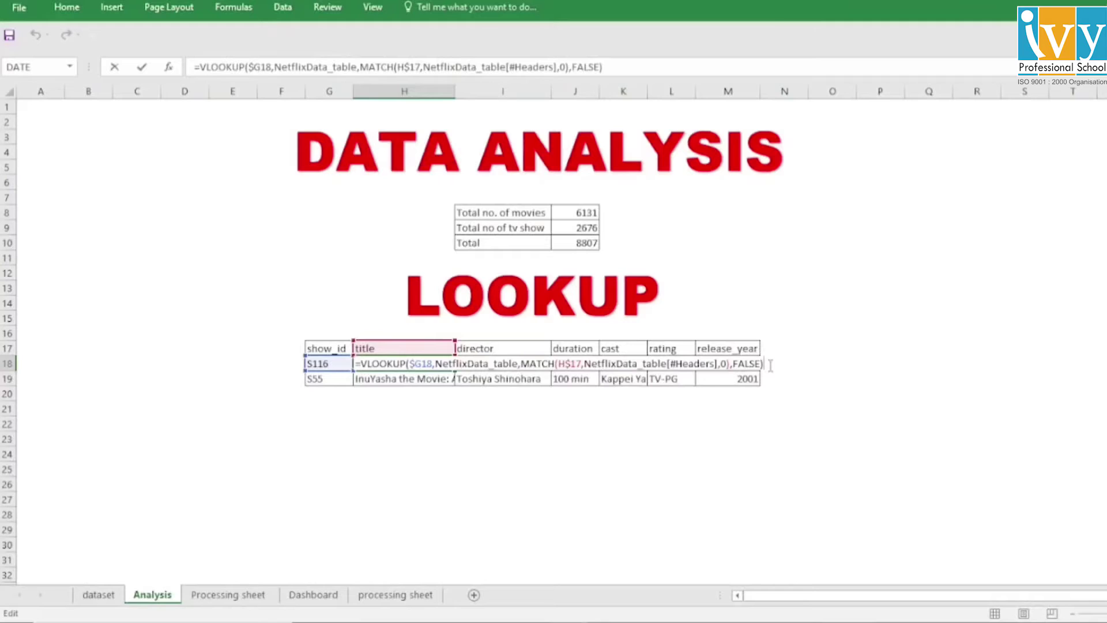
left_click_drag(668, 364, 592, 364)
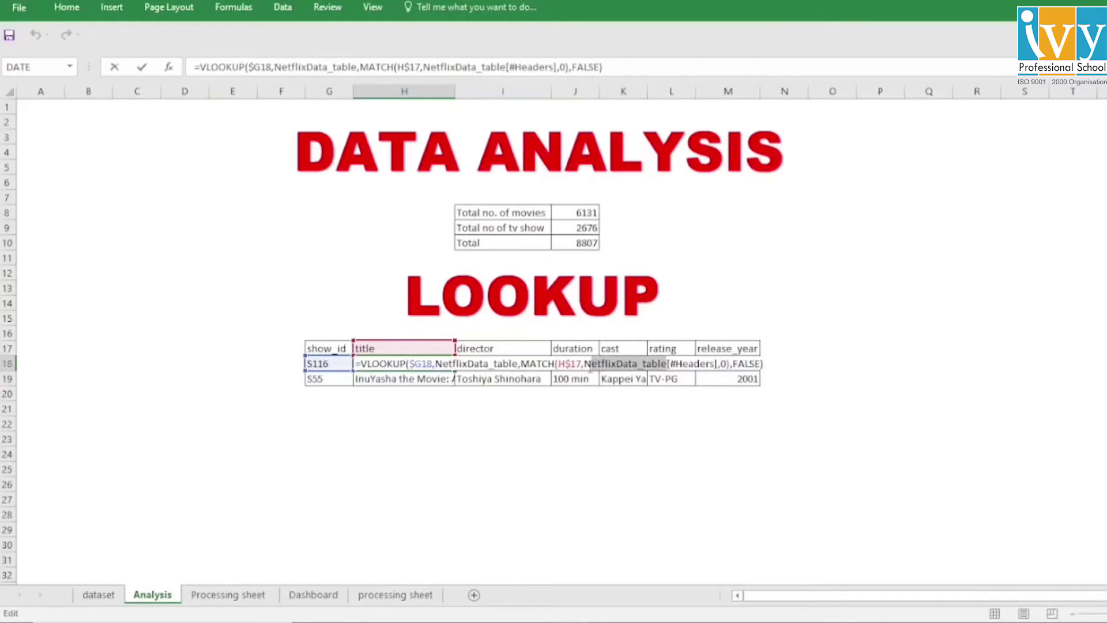
left_click(726, 363)
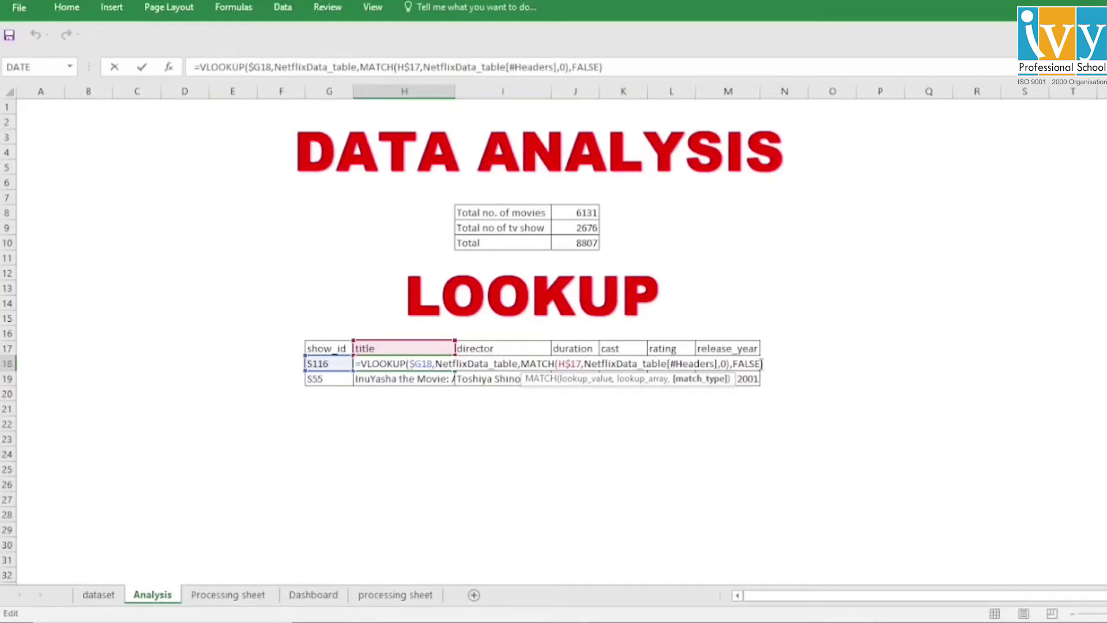
left_click(763, 363)
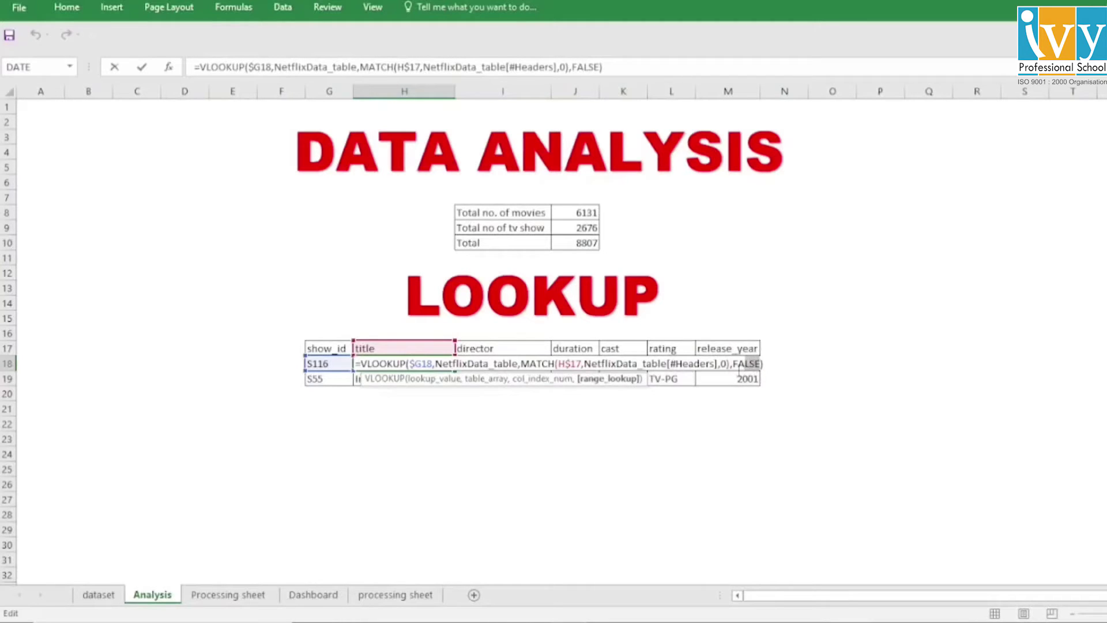
left_click(768, 362)
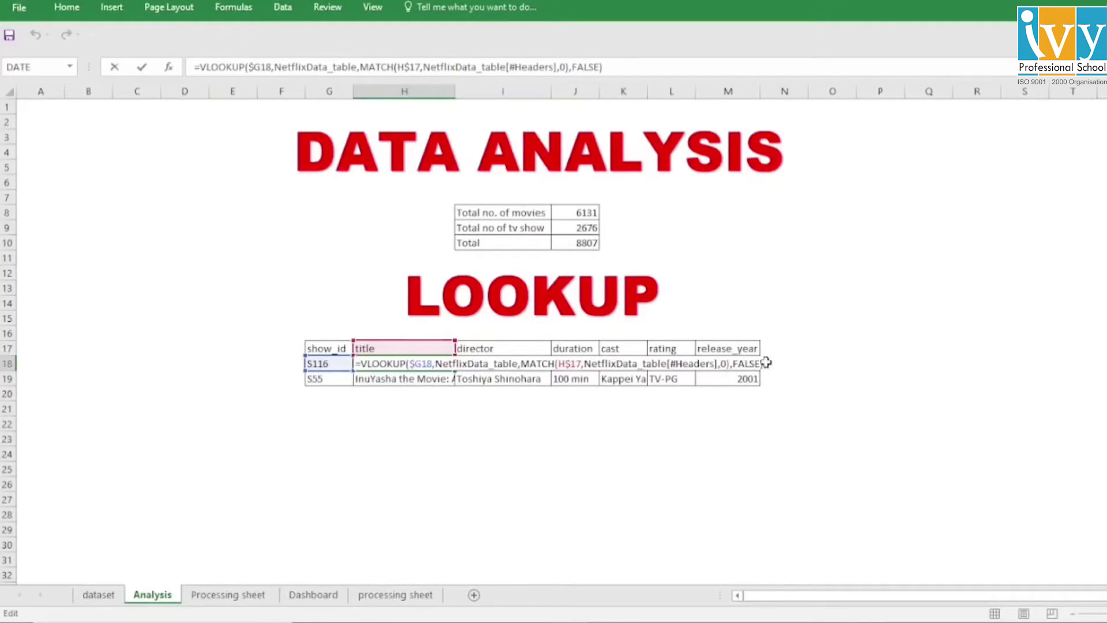
key("Return")
Set the first lookup row's show_id to S124 and review the returned fields from title through release_year.
left_click(332, 363)
double_click(333, 362)
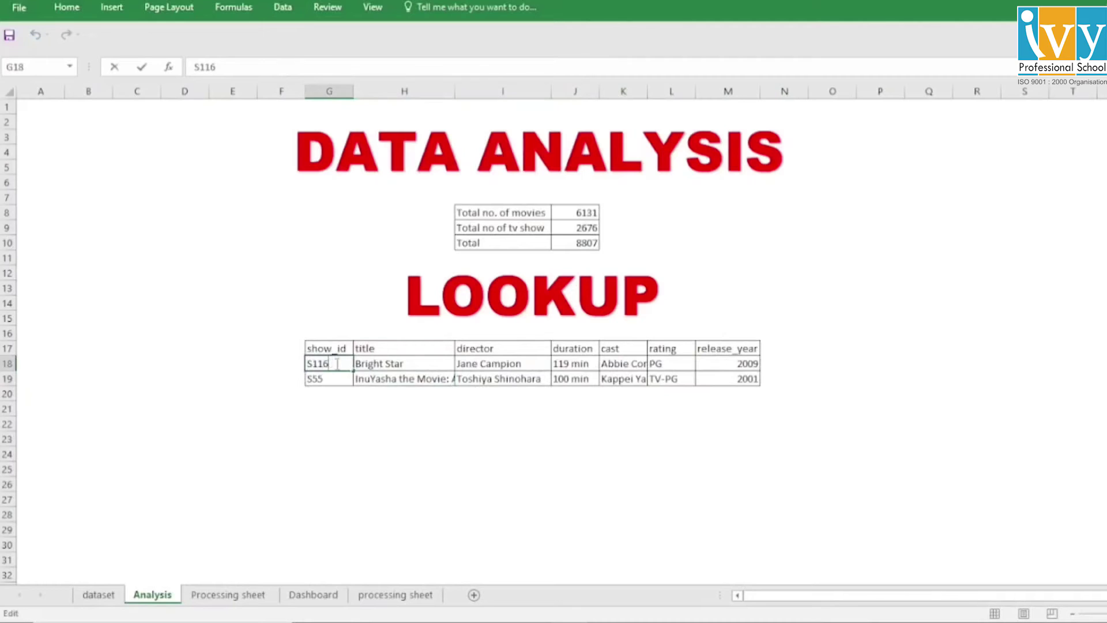
key("BackSpace")
key("BackSpace")
key("BackSpace")
type("124")
key("Return")
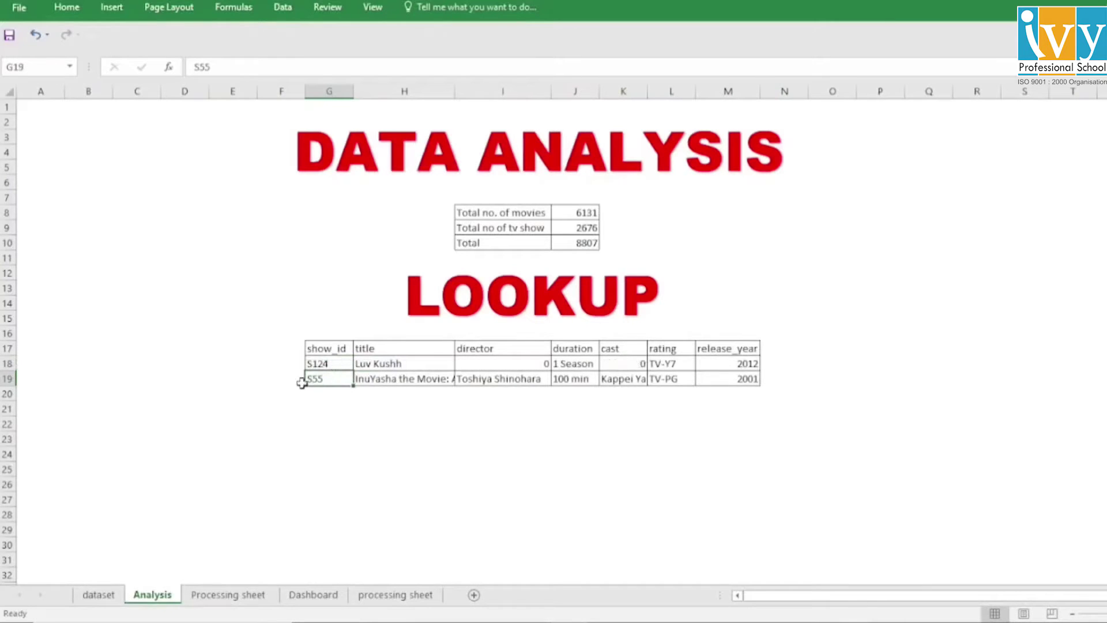
left_click(383, 364)
left_click_drag(382, 364, 749, 362)
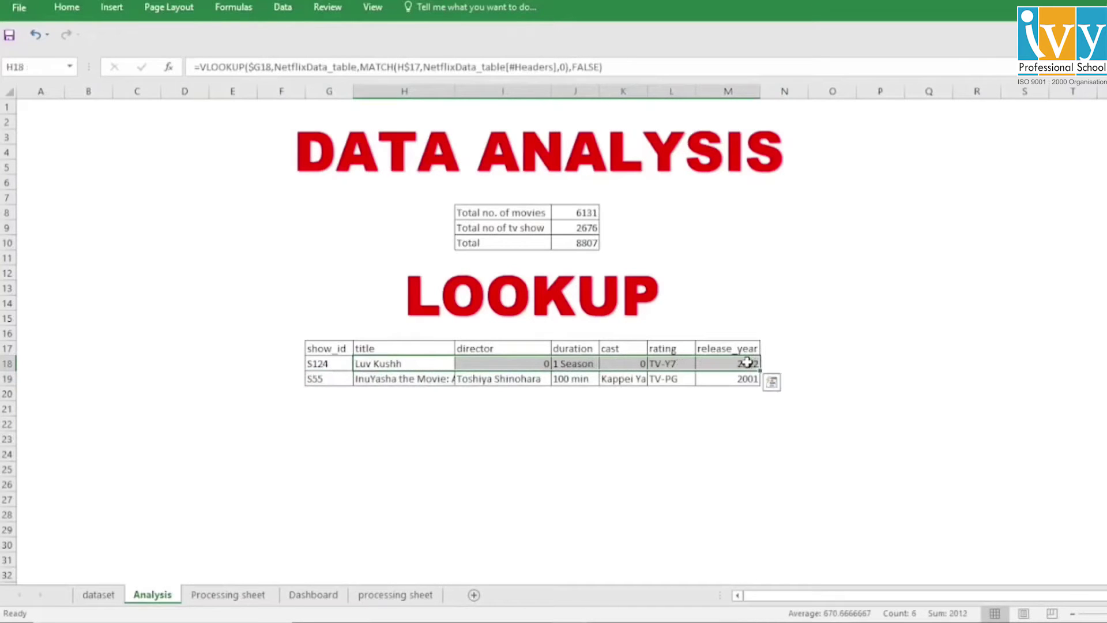
left_click(822, 365)
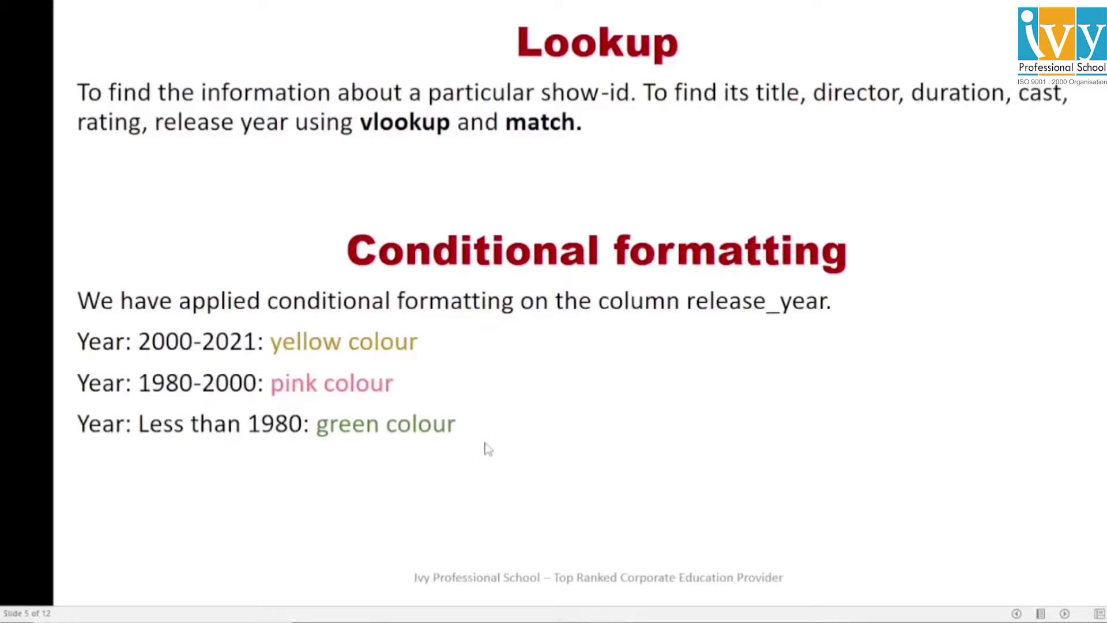
Switch to Excel to examine the dataset's colour-coded release_year column, and advance the PowerPoint slide show to the business questions slide.
key("alt+Tab")
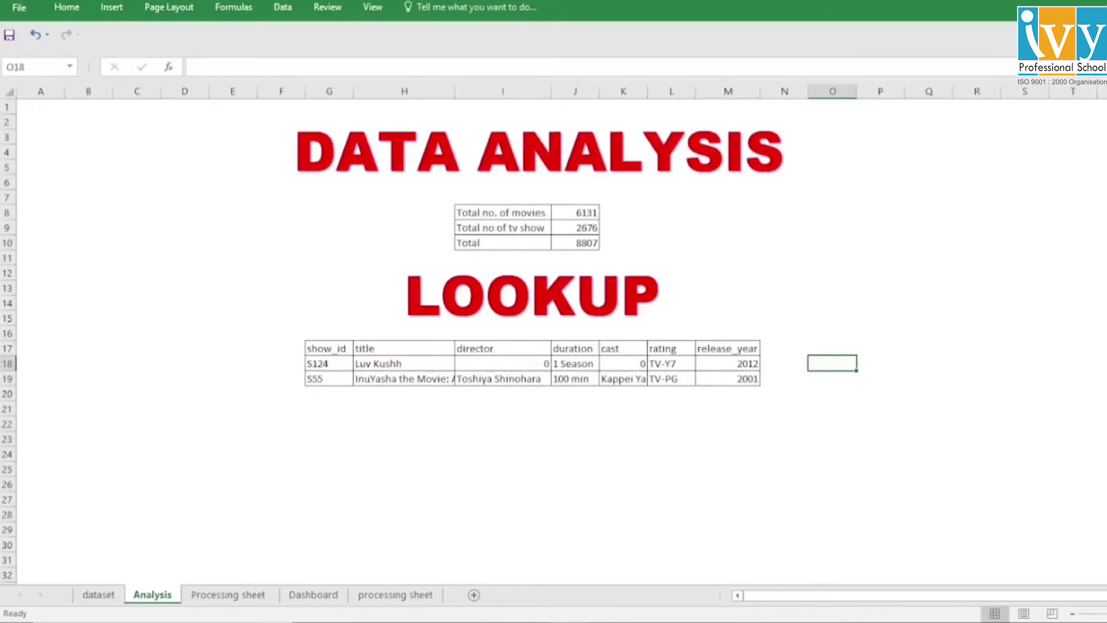
left_click(98, 594)
left_click(757, 94)
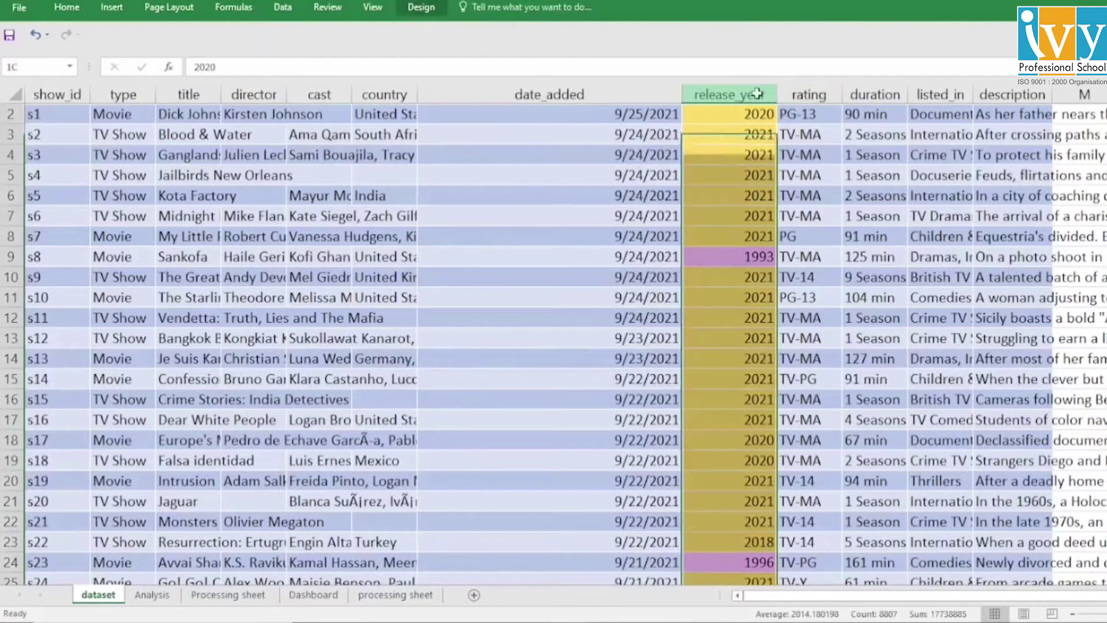
left_click(809, 154)
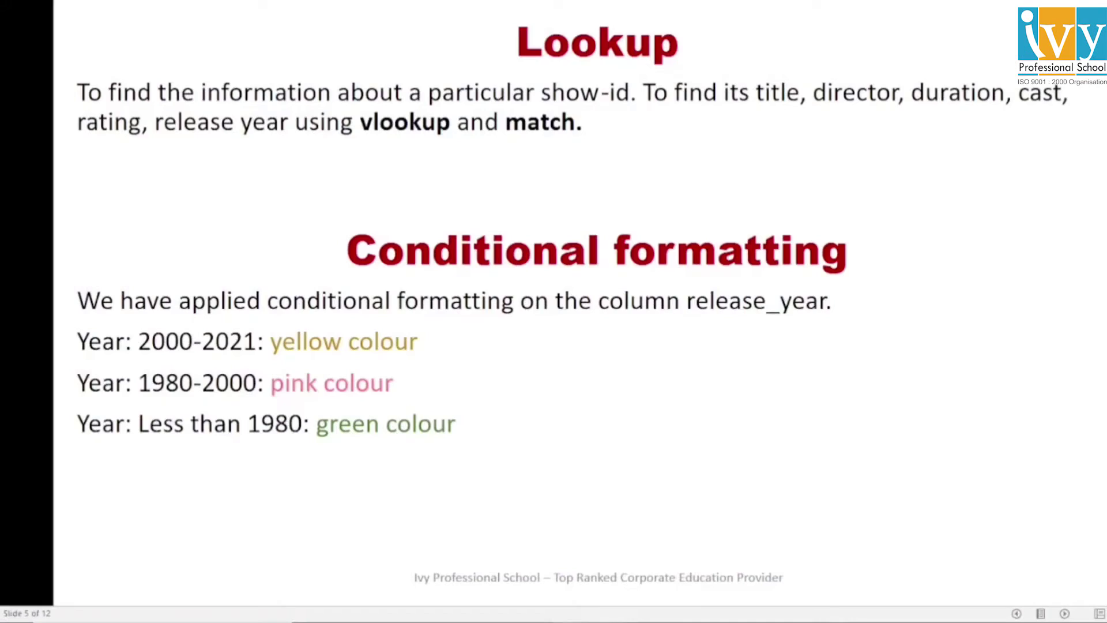
key("Right")
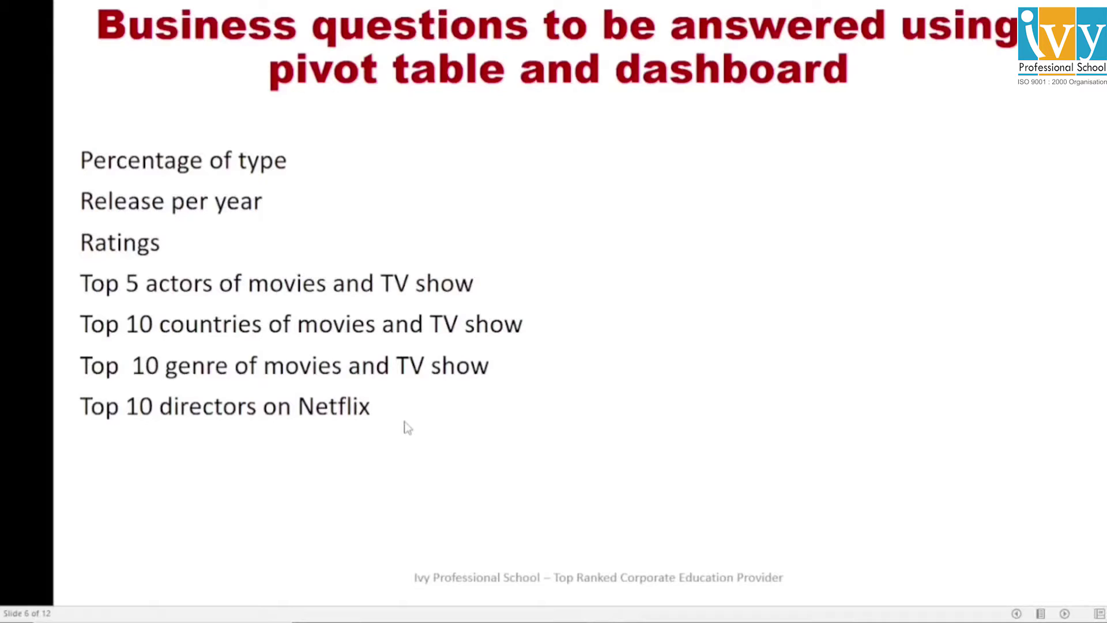
Switch to Excel and create a PivotTable from NetflixData_table at cell A5 of the existing blank processing sheet.
key("alt+Tab")
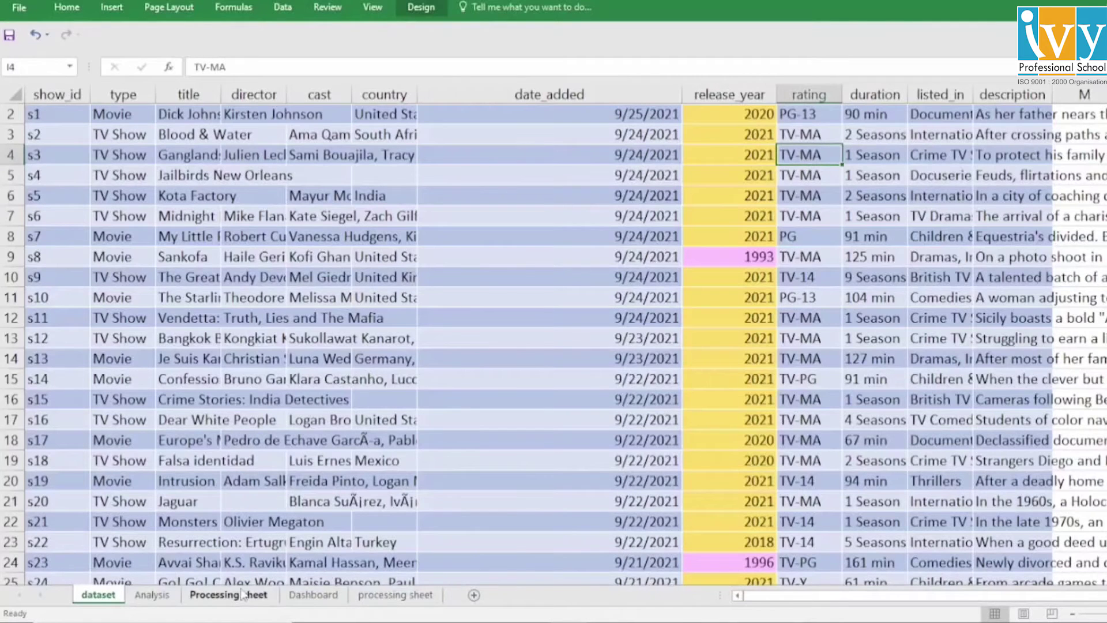
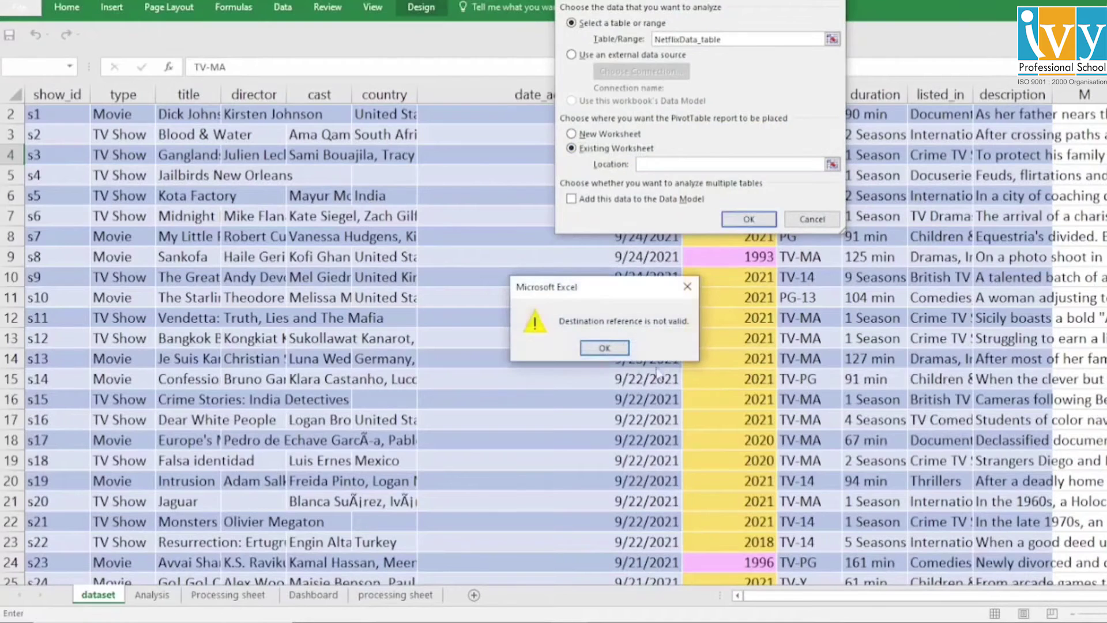
left_click(604, 347)
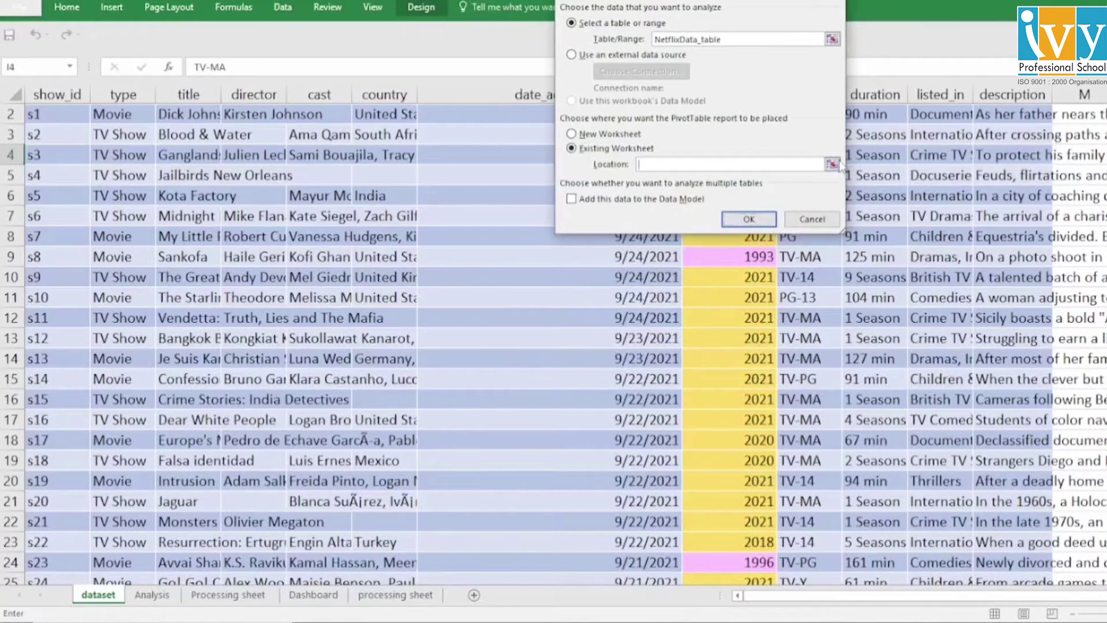
left_click(833, 165)
left_click(395, 595)
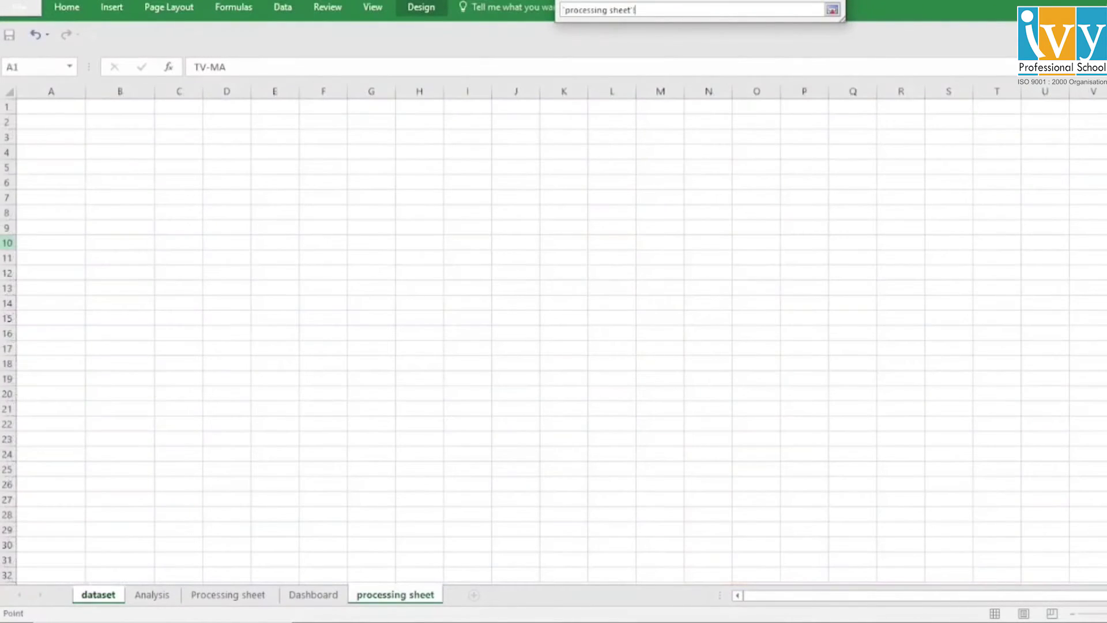
left_click(57, 168)
left_click(833, 10)
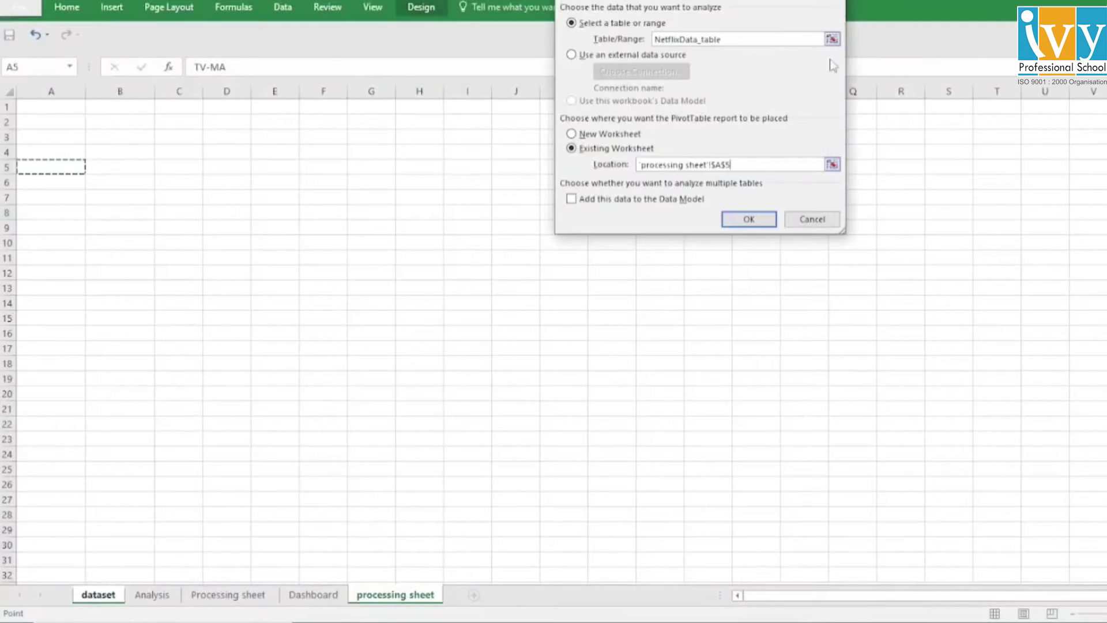
left_click(764, 221)
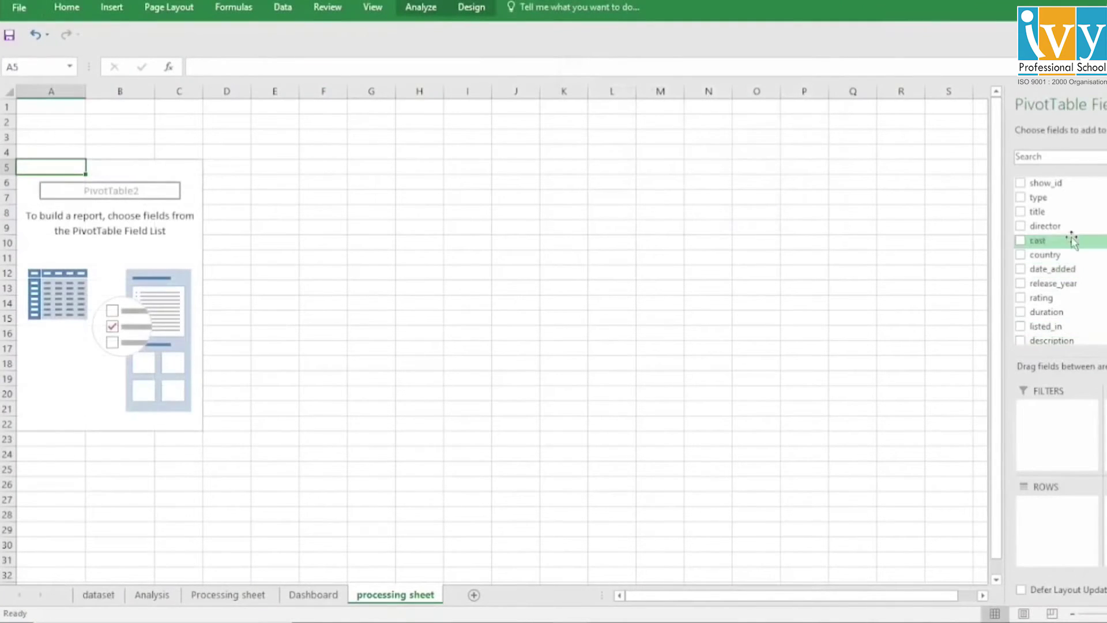
Group the PivotTable rows by type, add a count of type as values, and show it as % of Grand Total.
left_click_drag(1059, 201, 1044, 501)
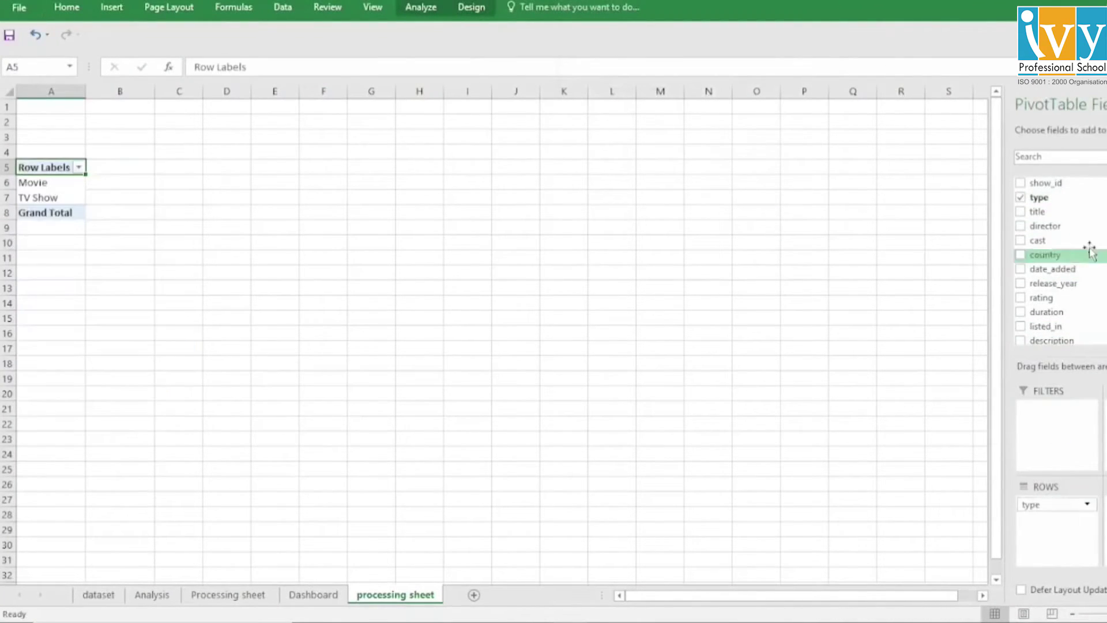
left_click_drag(1105, 461, 1104, 496)
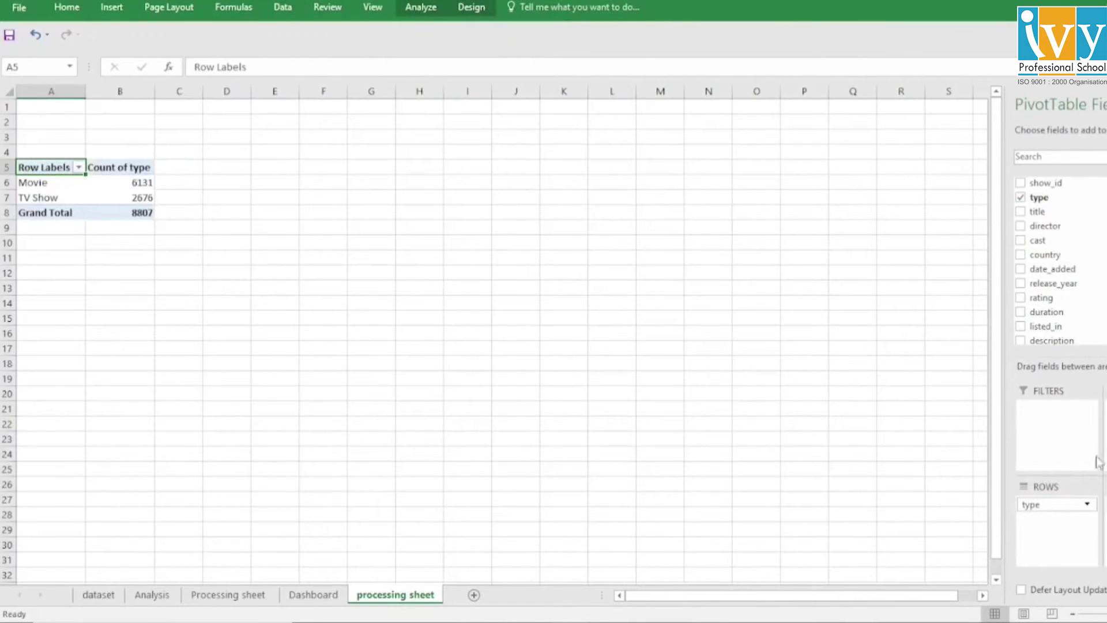
left_click(134, 182)
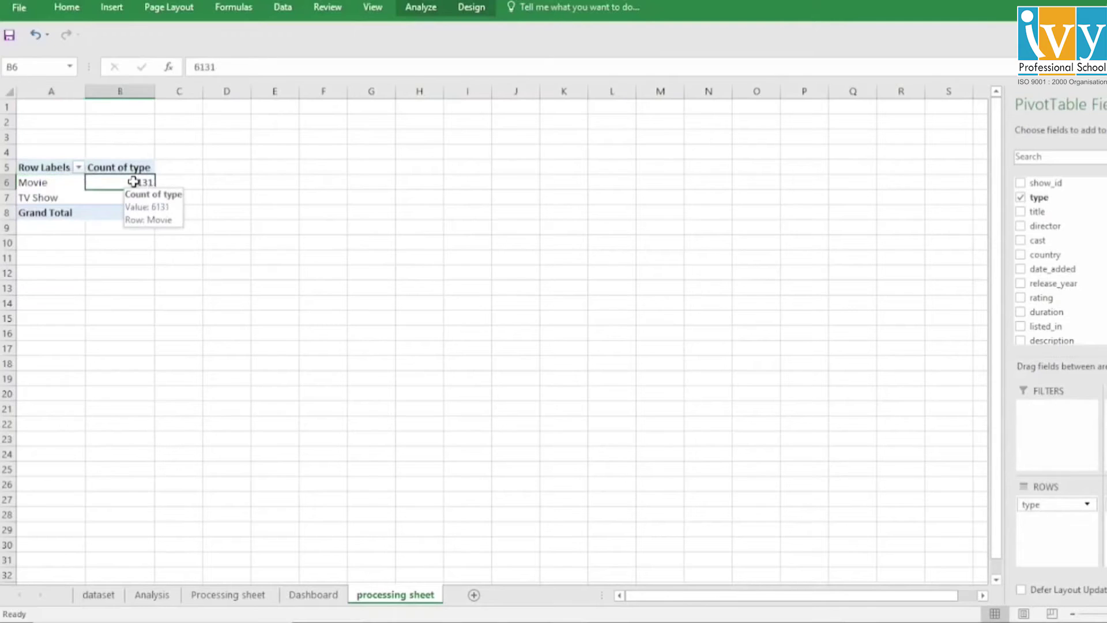
right_click(133, 182)
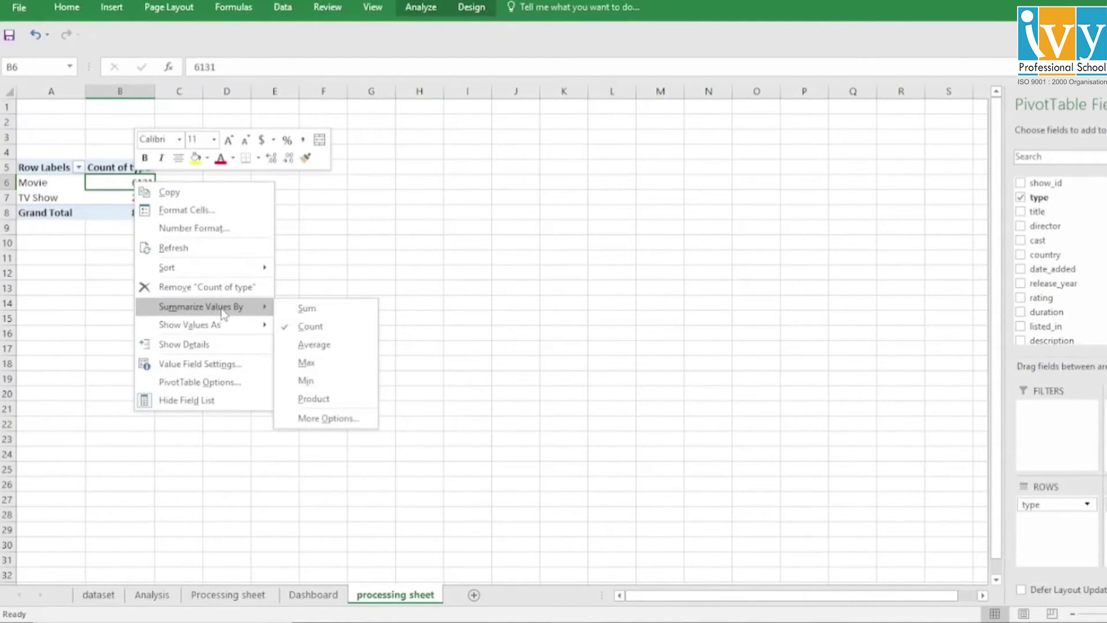
mouse_move(218, 326)
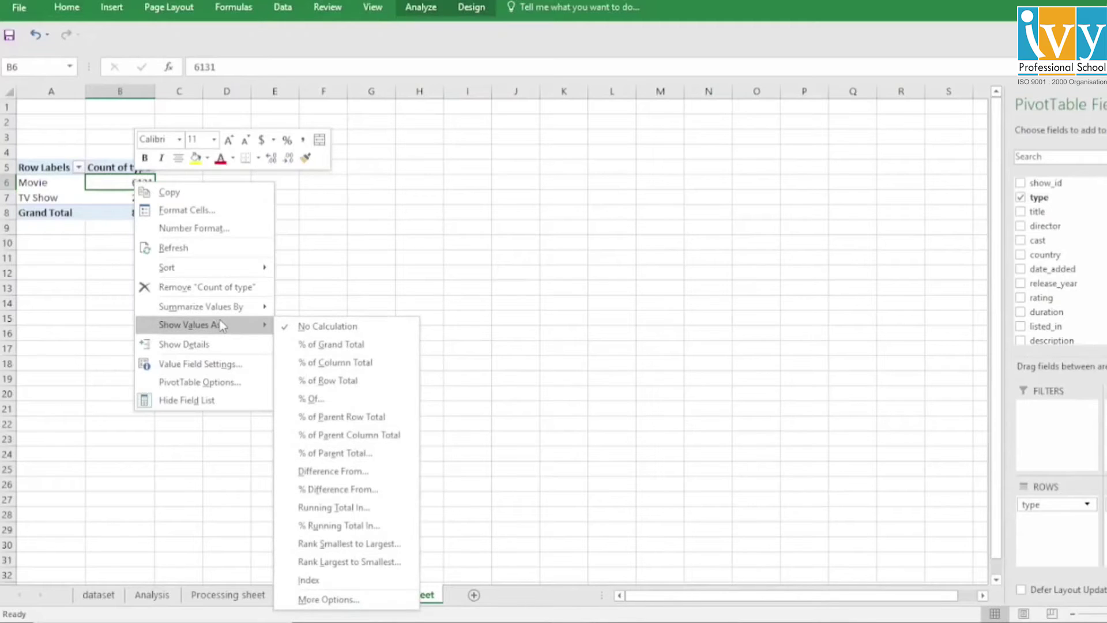
left_click(311, 348)
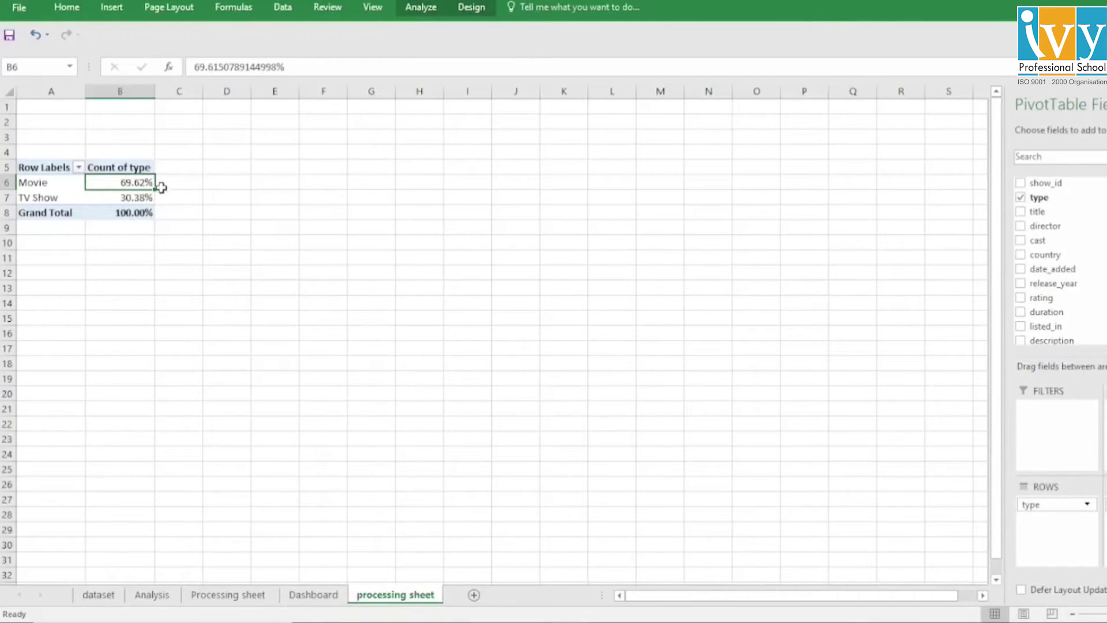
Rename the PivotTable's Row Labels header in cell A5 to TYPE.
double_click(59, 168)
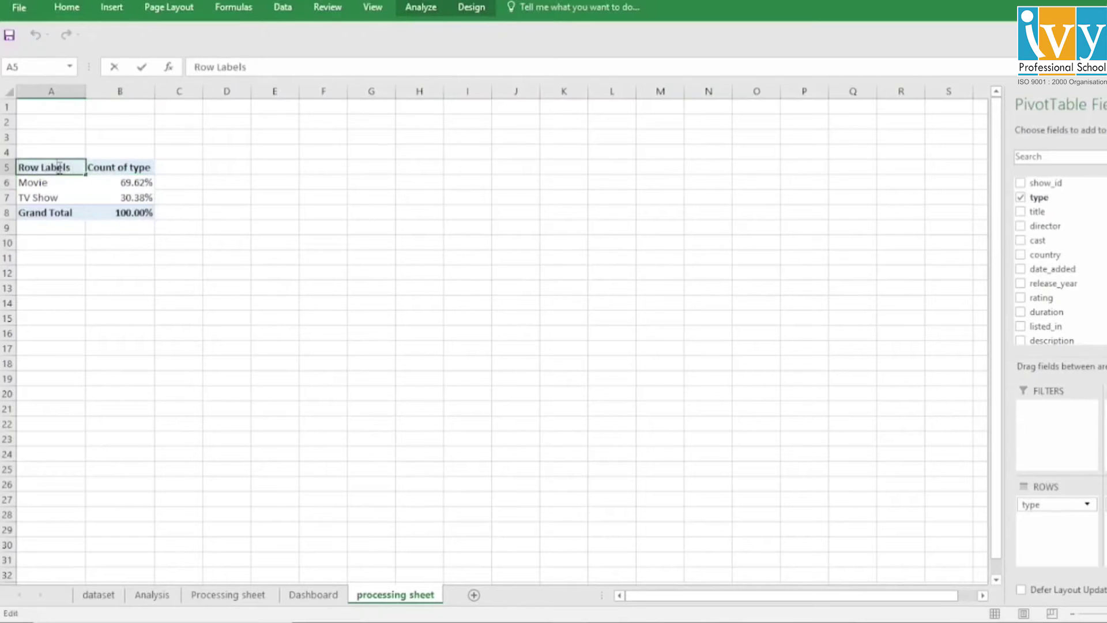
left_click_drag(70, 167, 18, 168)
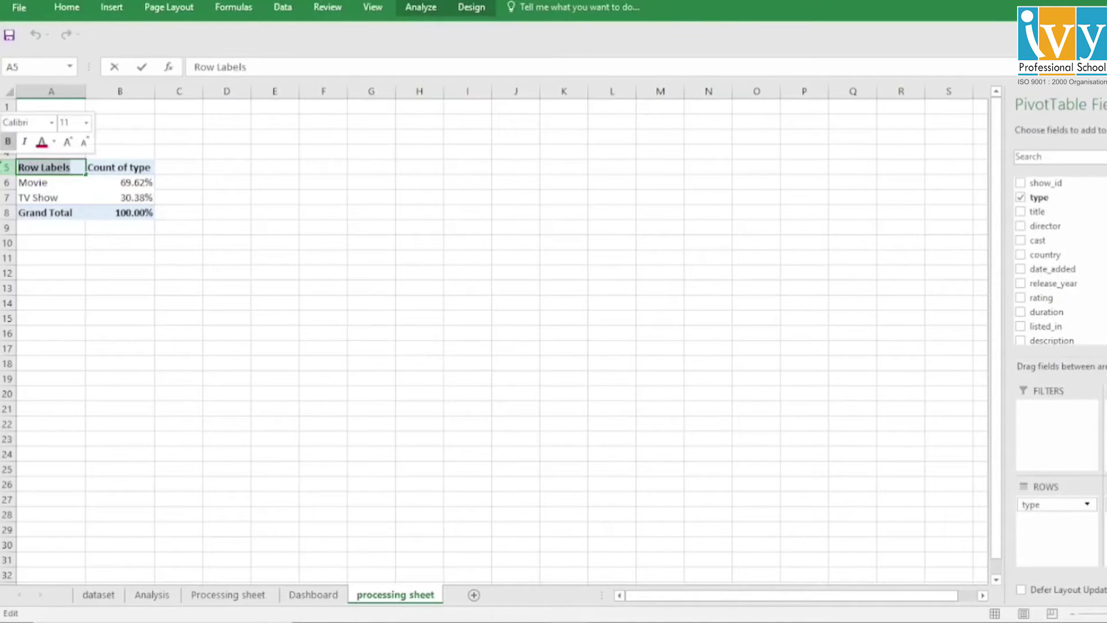
key("BackSpace")
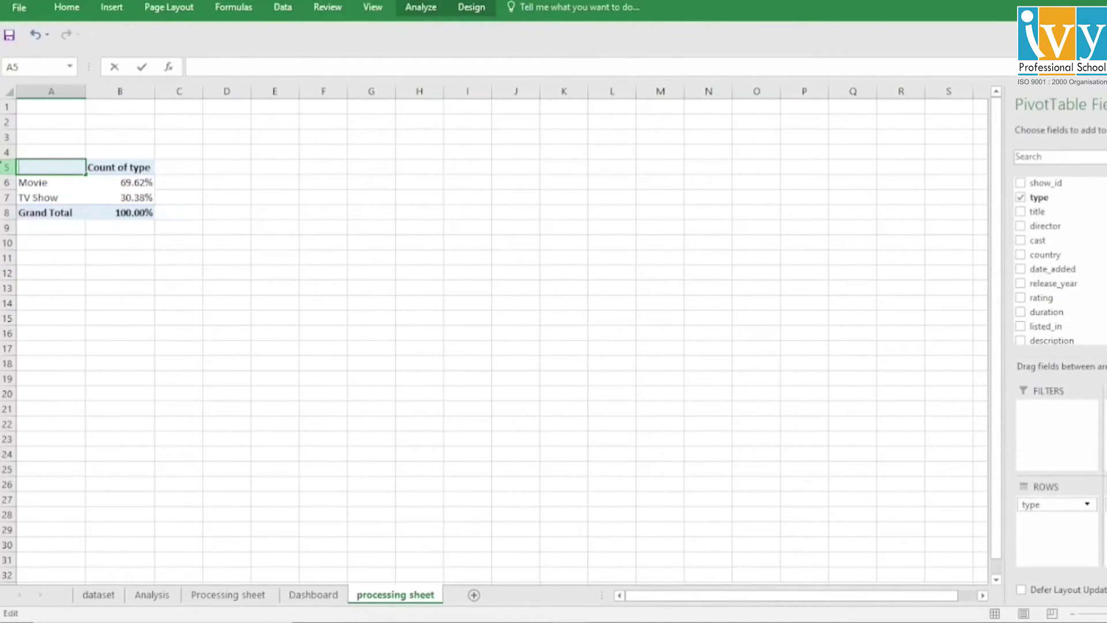
type("TYPE")
Rename the PivotTable's Count of type header in cell B5 to PERCENTAGE OF TYPE and widen column B.
double_click(123, 170)
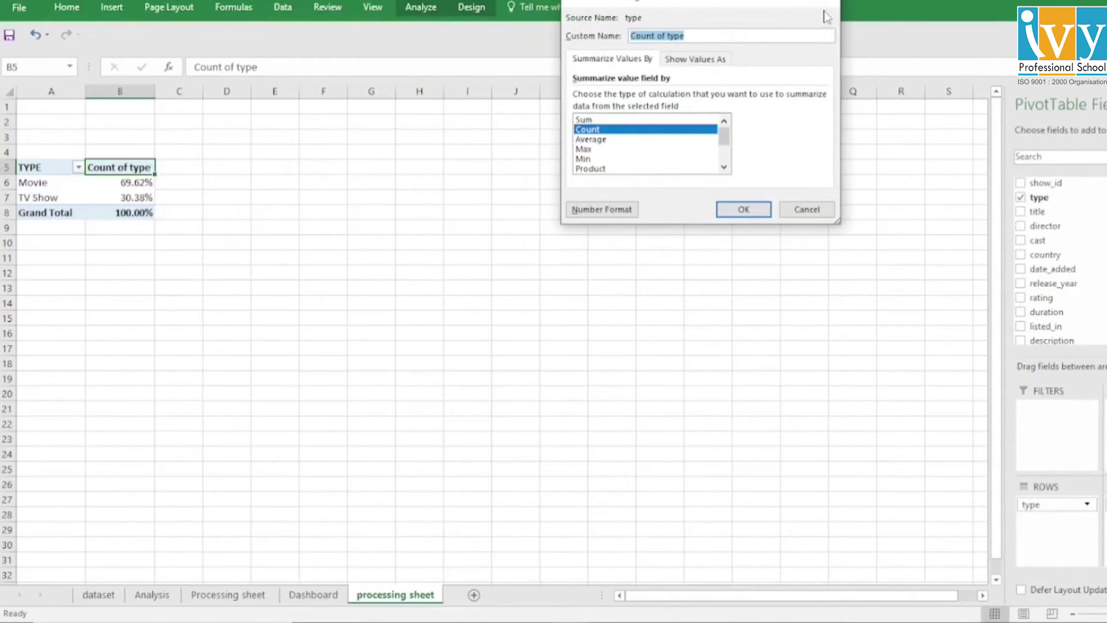
left_click(825, 11)
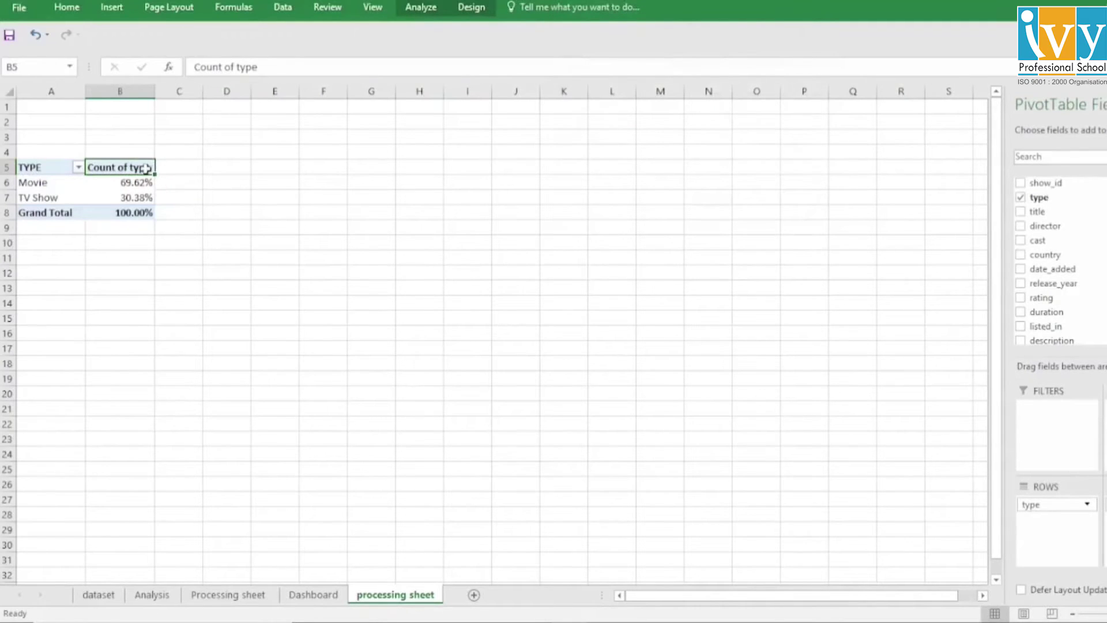
left_click(275, 70)
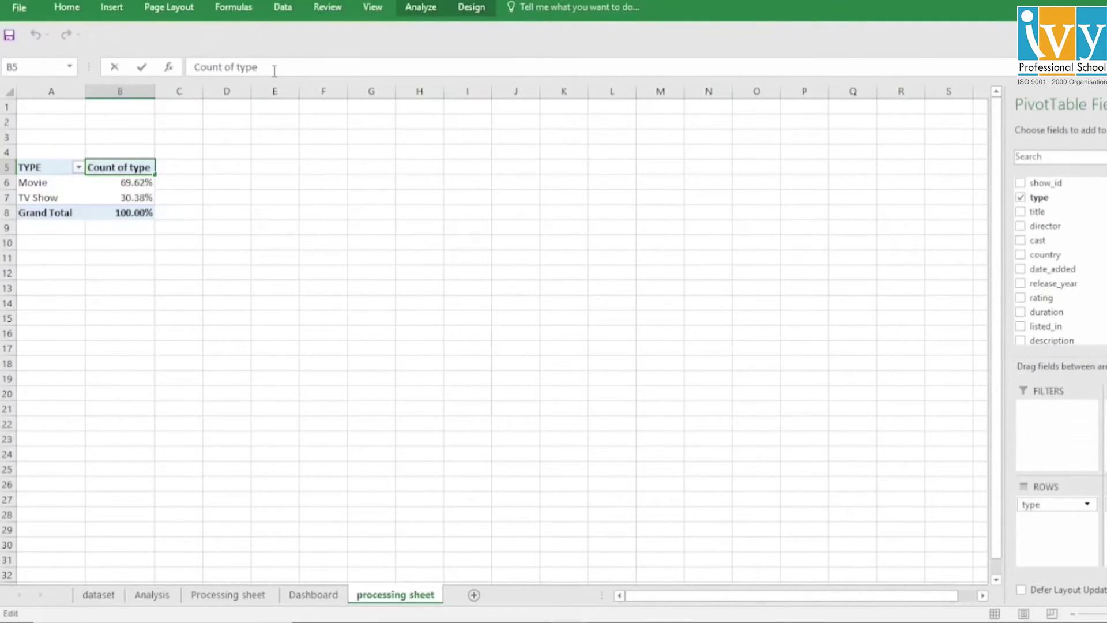
key("BackSpace")
key("BackSpace")
key("BackSpace")
key("BackSpace")
key("BackSpace")
key("BackSpace")
key("BackSpace")
key("BackSpace")
key("BackSpace")
key("BackSpace")
key("BackSpace")
type("P")
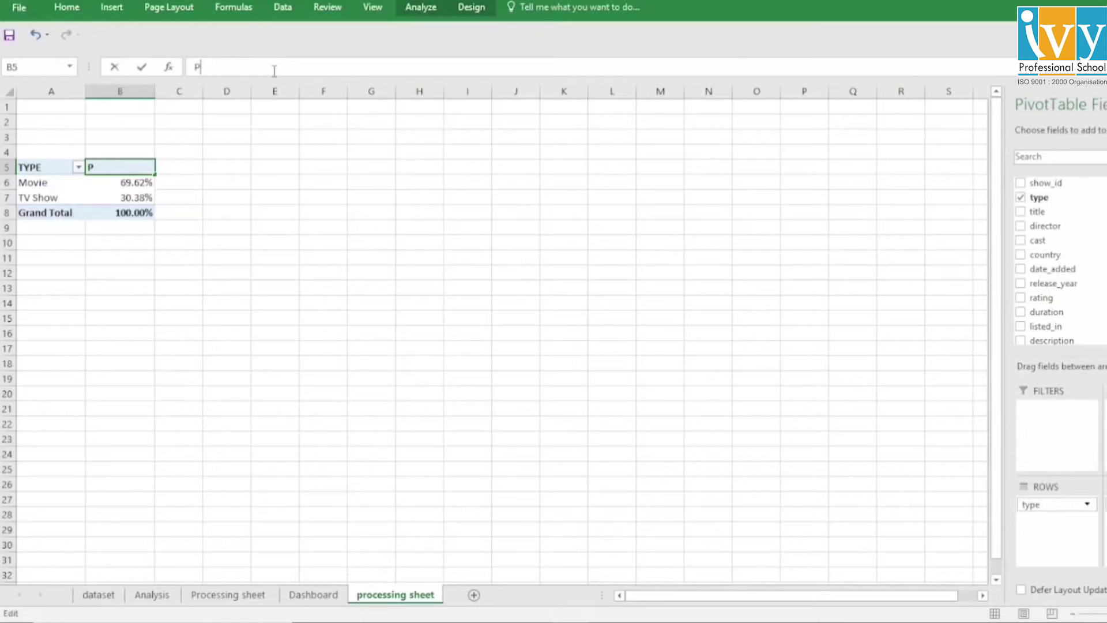
type("ERCENTA")
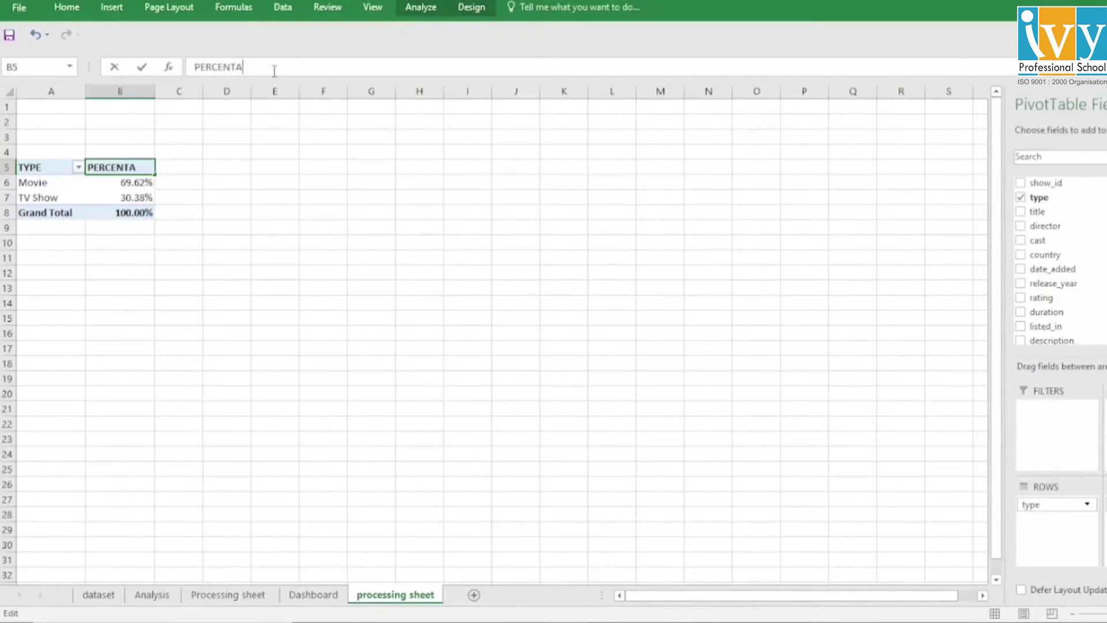
type("GE OF TYPE")
key("Return")
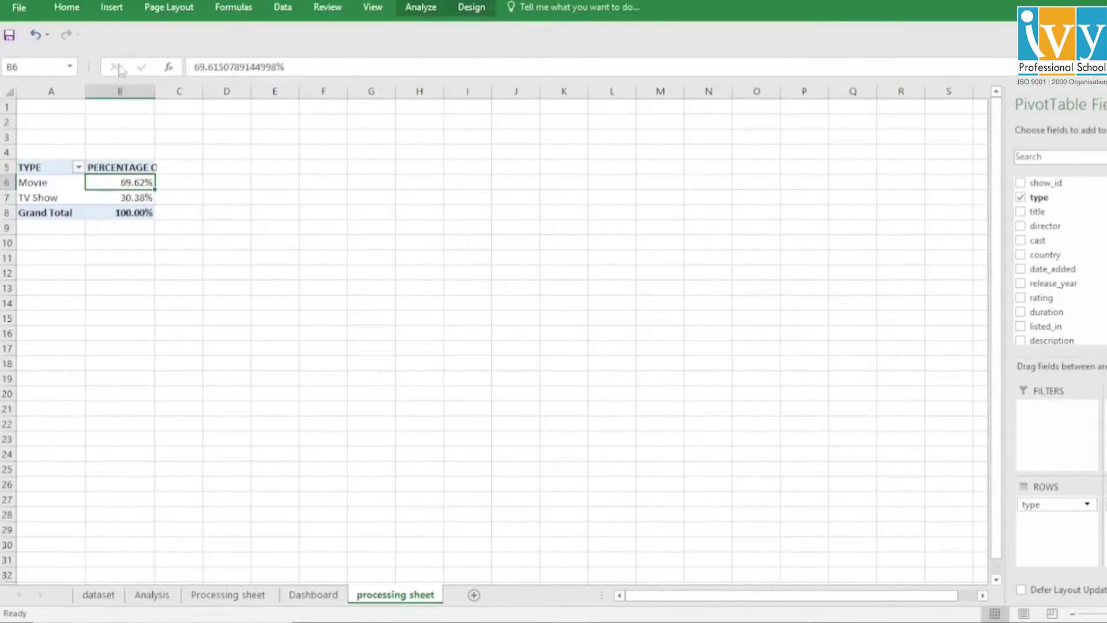
left_click_drag(156, 93, 174, 93)
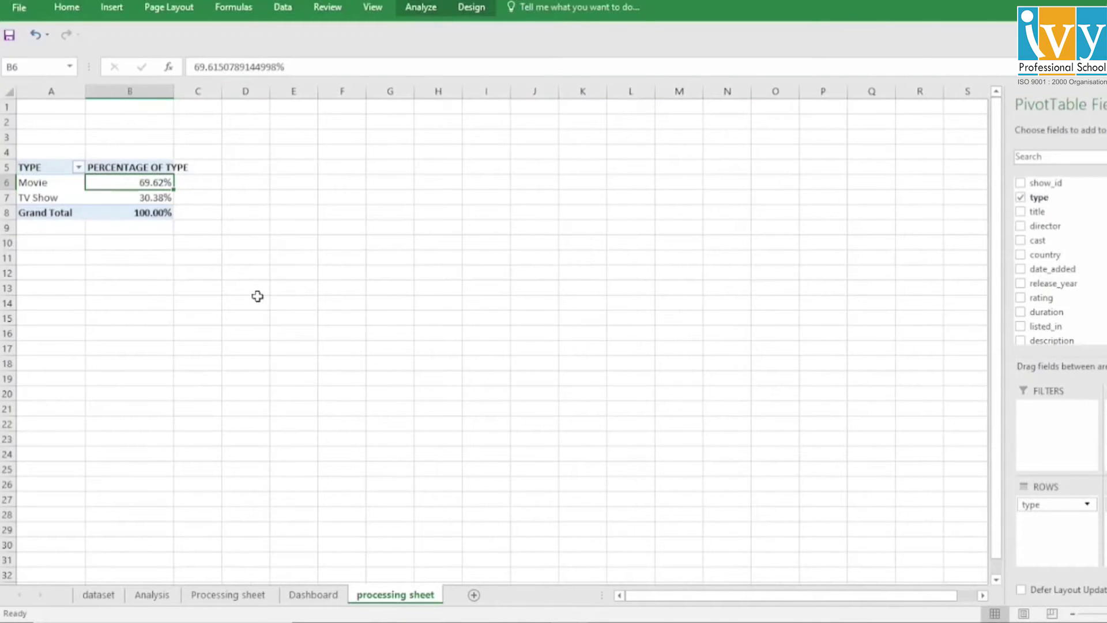
Open the existing Processing sheet and review which release years are selected in the Releases per year PivotTable's year filter.
left_click(248, 597)
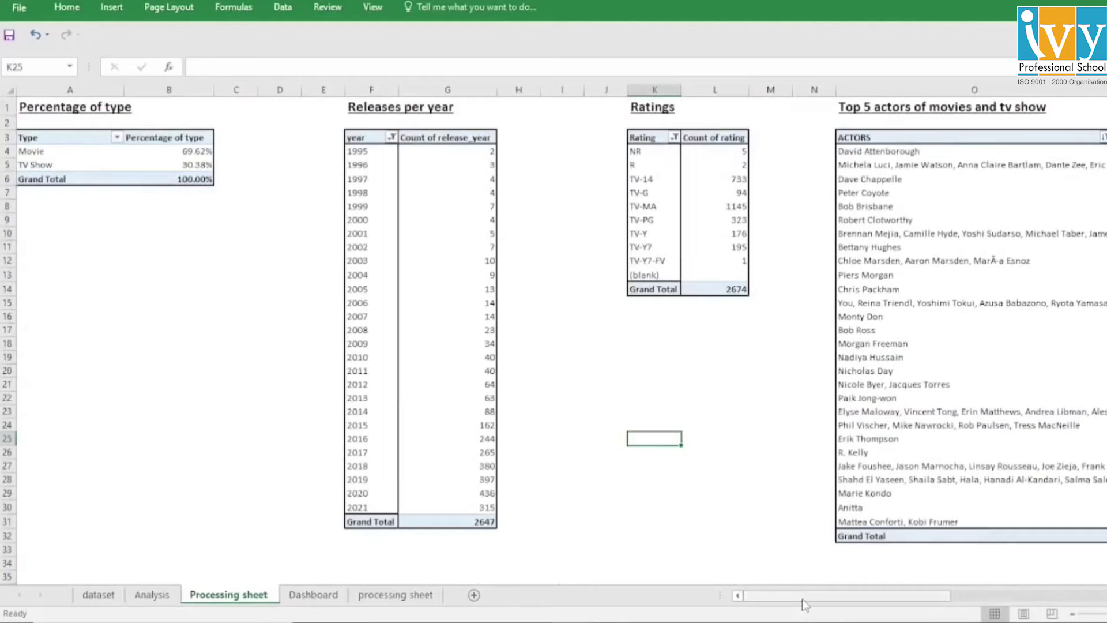
left_click_drag(803, 600, 820, 601)
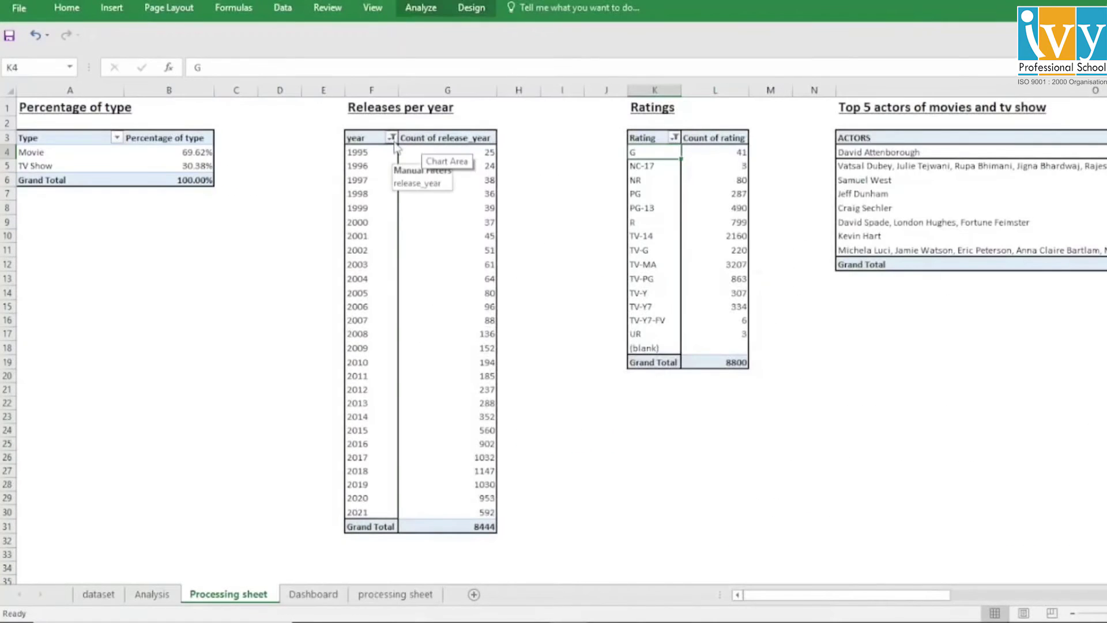
left_click(392, 138)
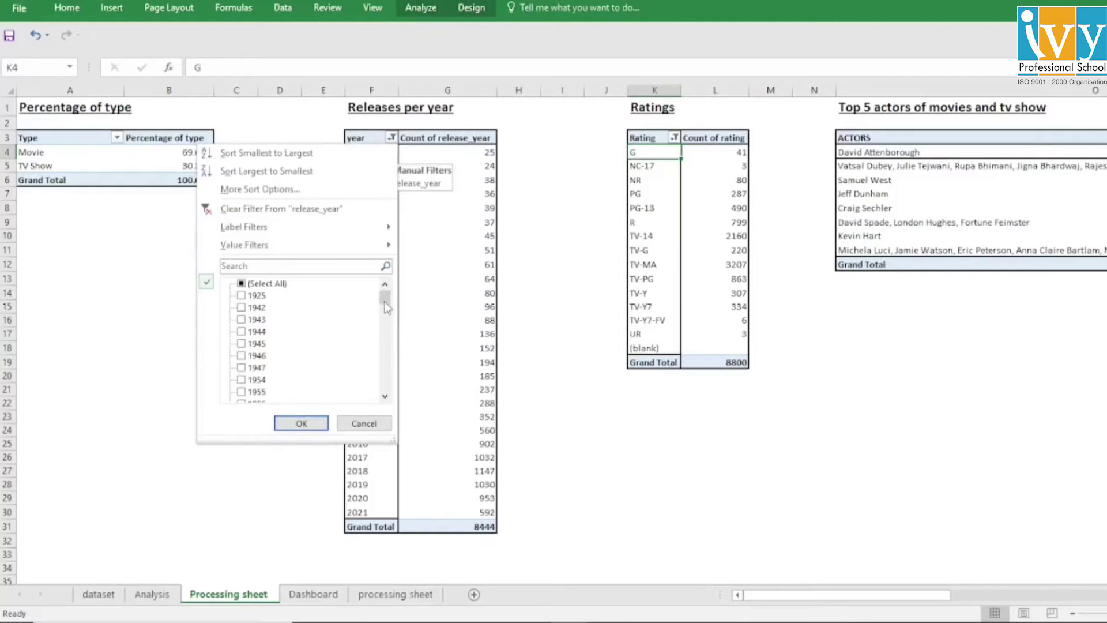
left_click_drag(385, 298, 336, 361)
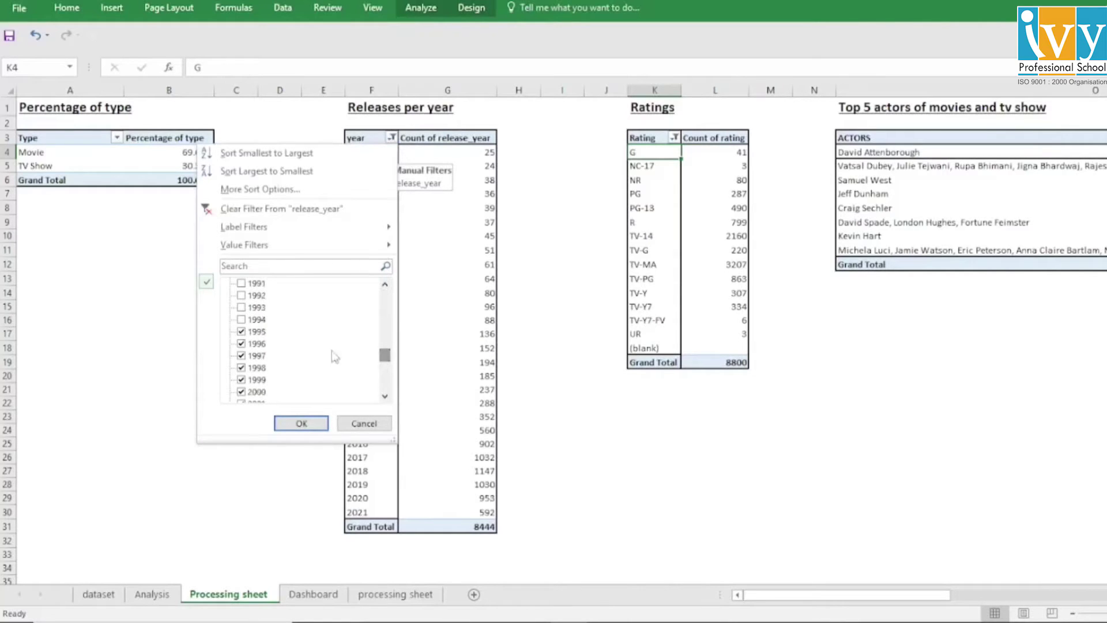
left_click(294, 422)
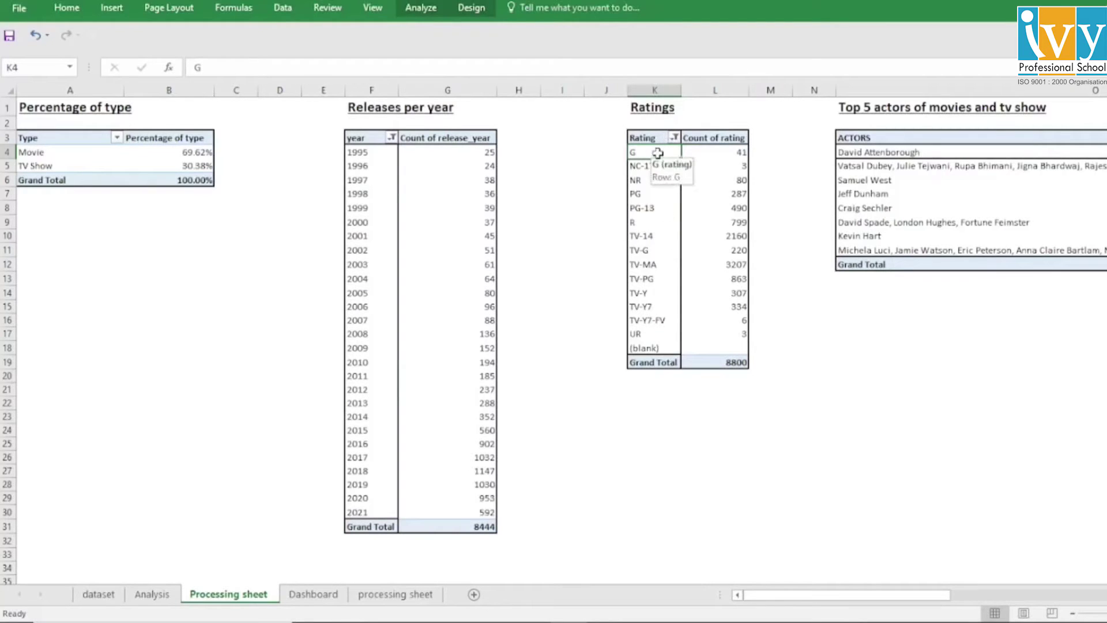
Examine the rating categories in the Ratings PivotTable one by one, from G through UR.
left_click_drag(658, 153, 650, 347)
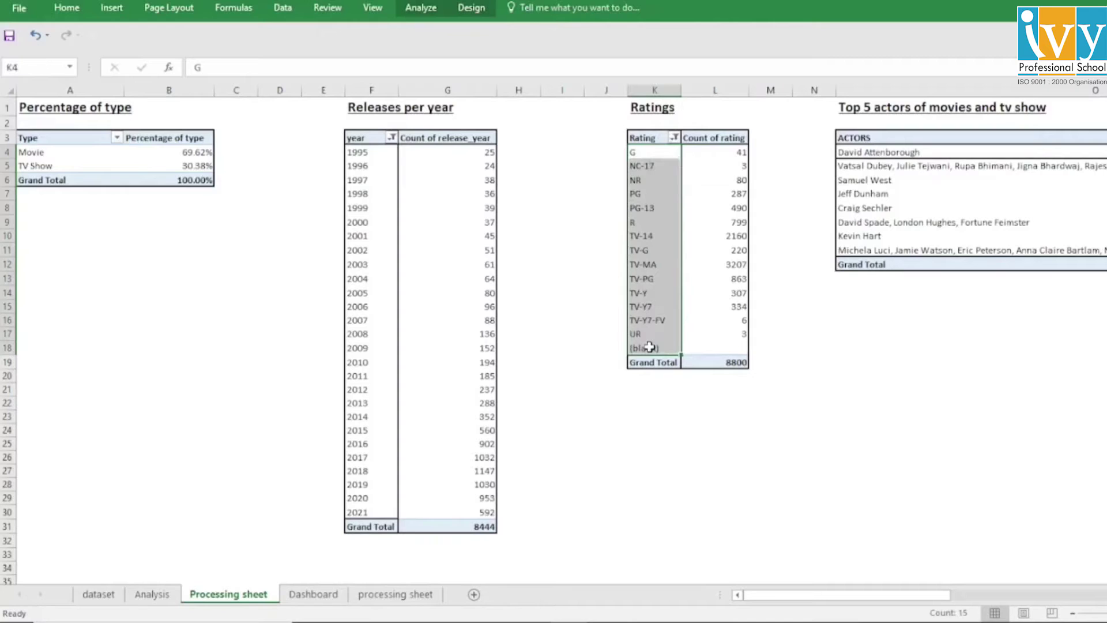
left_click_drag(646, 166, 648, 224)
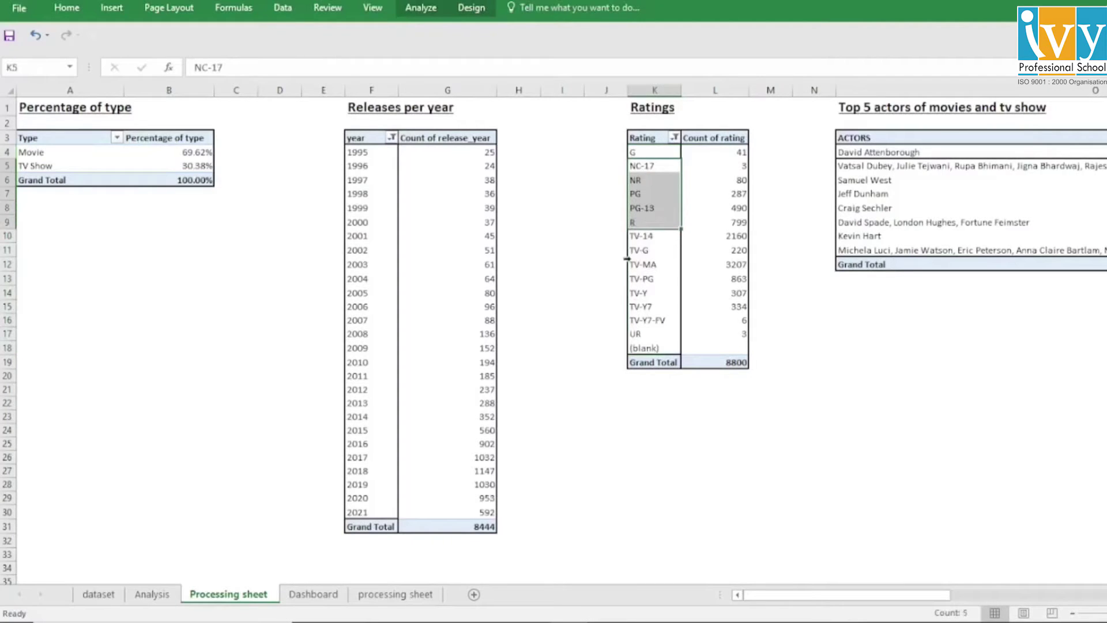
left_click(652, 238)
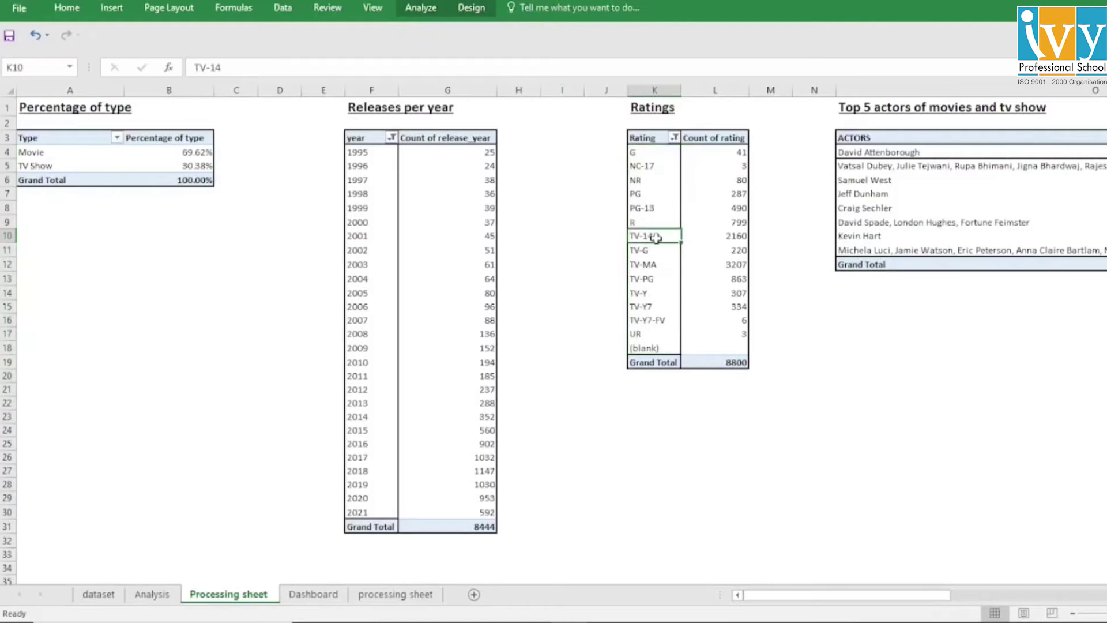
left_click_drag(656, 238, 651, 152)
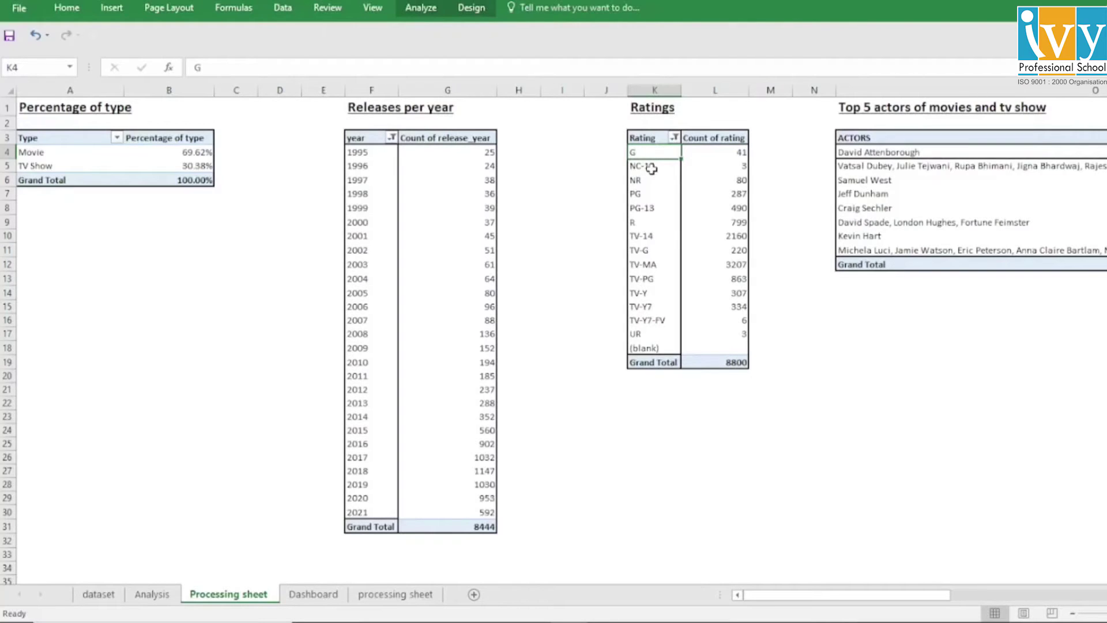
left_click(652, 168)
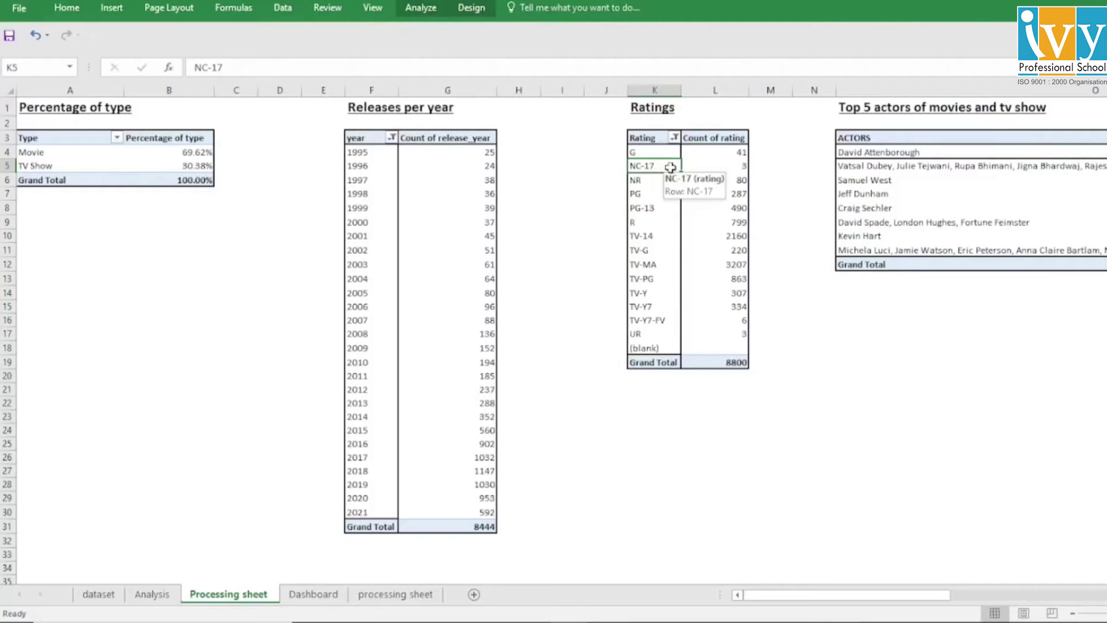
left_click(649, 180)
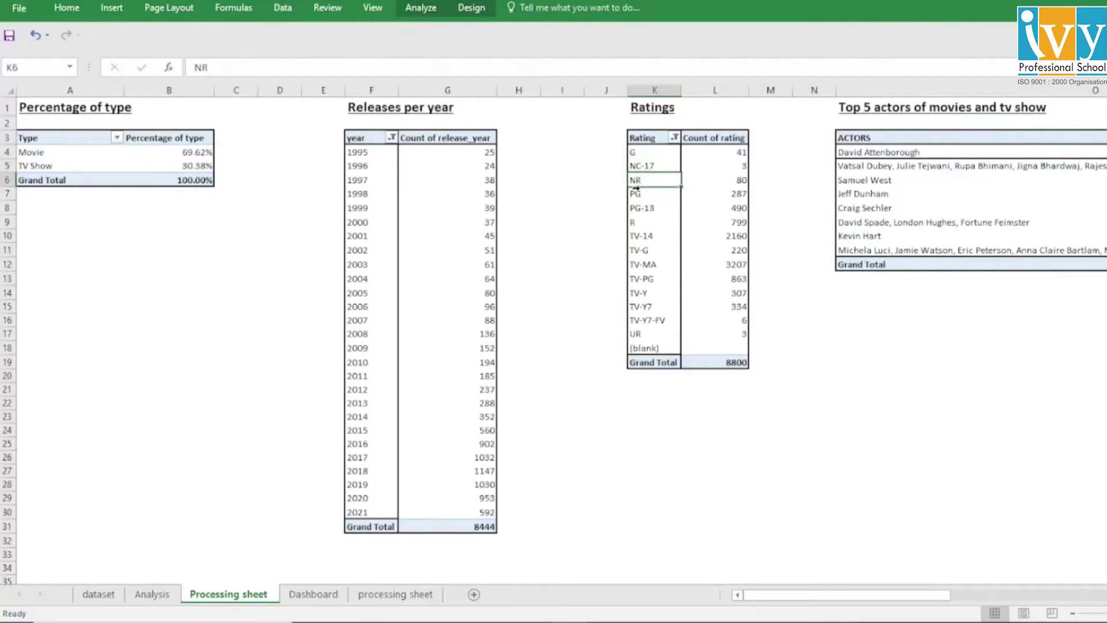
left_click(654, 196)
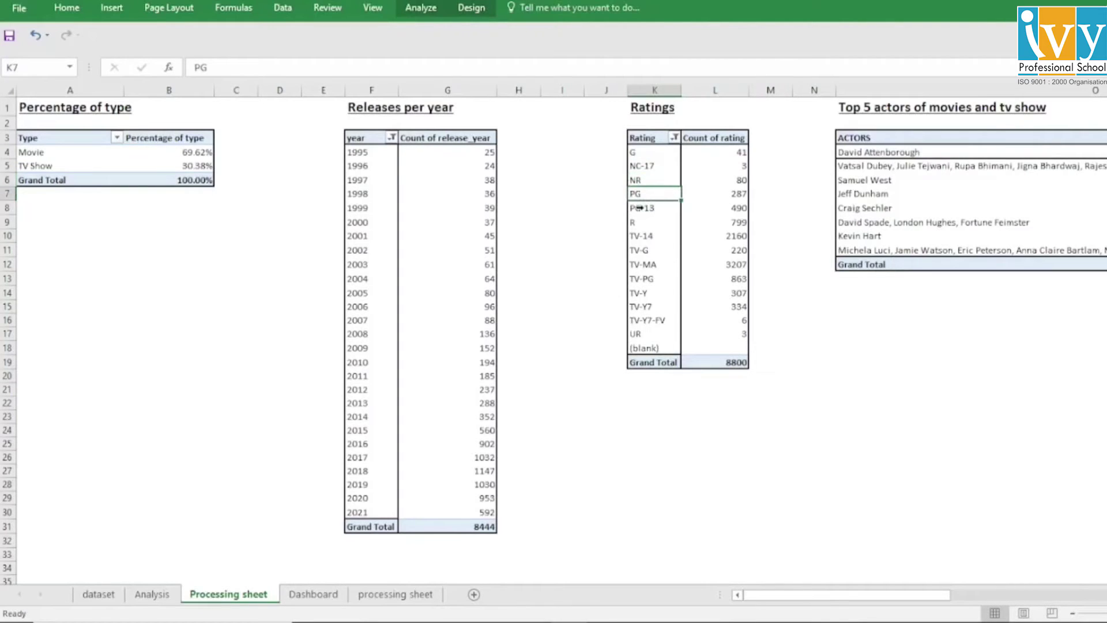
left_click(640, 208)
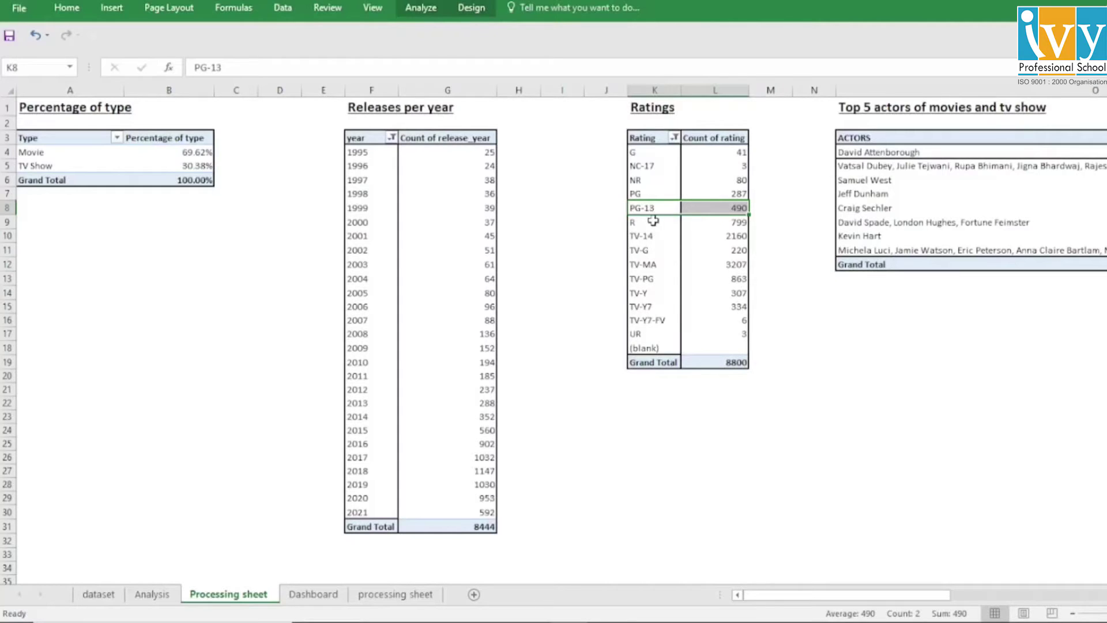
left_click(653, 221)
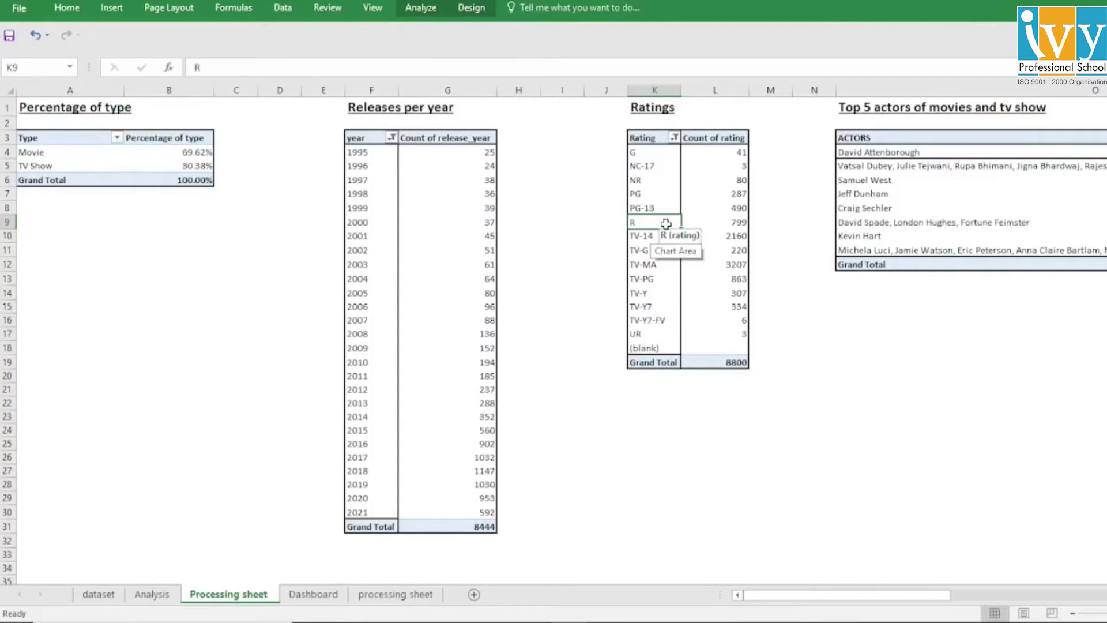
left_click(647, 236)
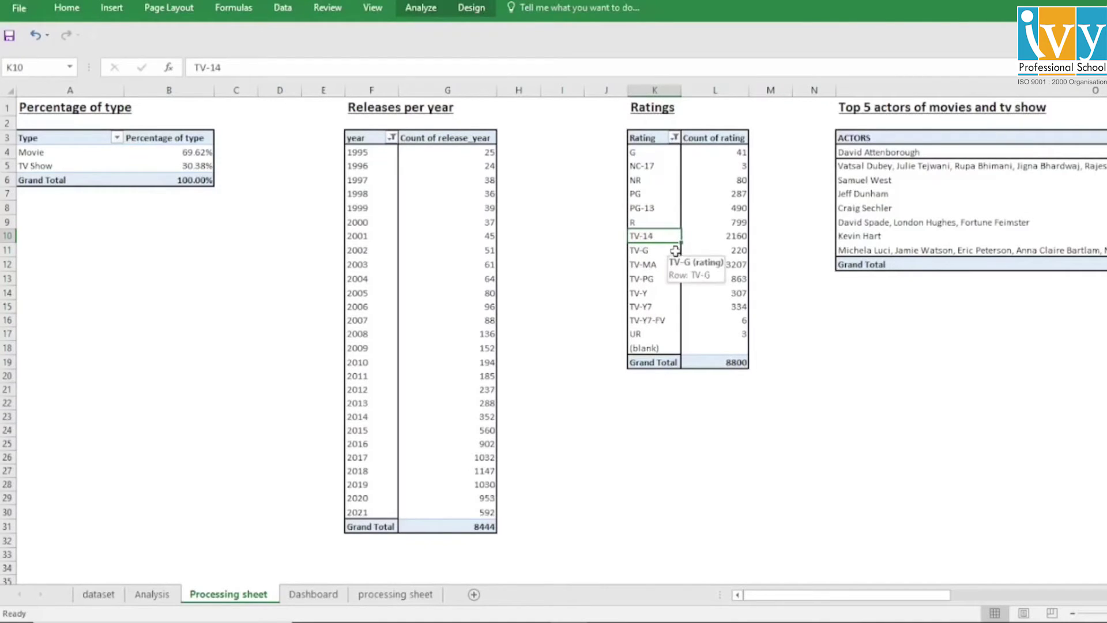
left_click(675, 250)
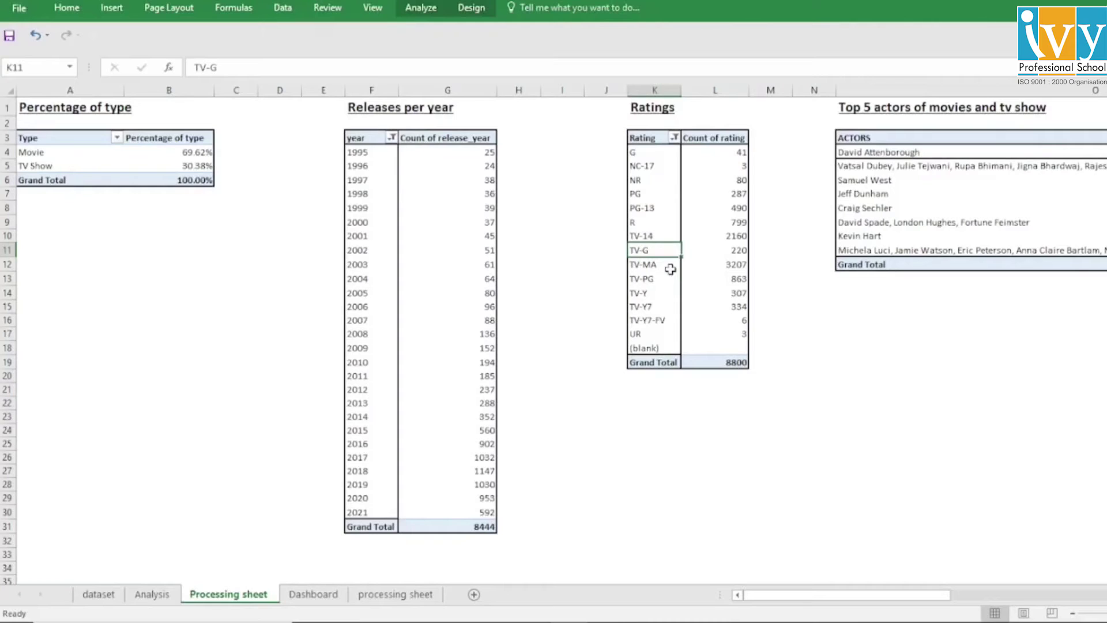
left_click(670, 267)
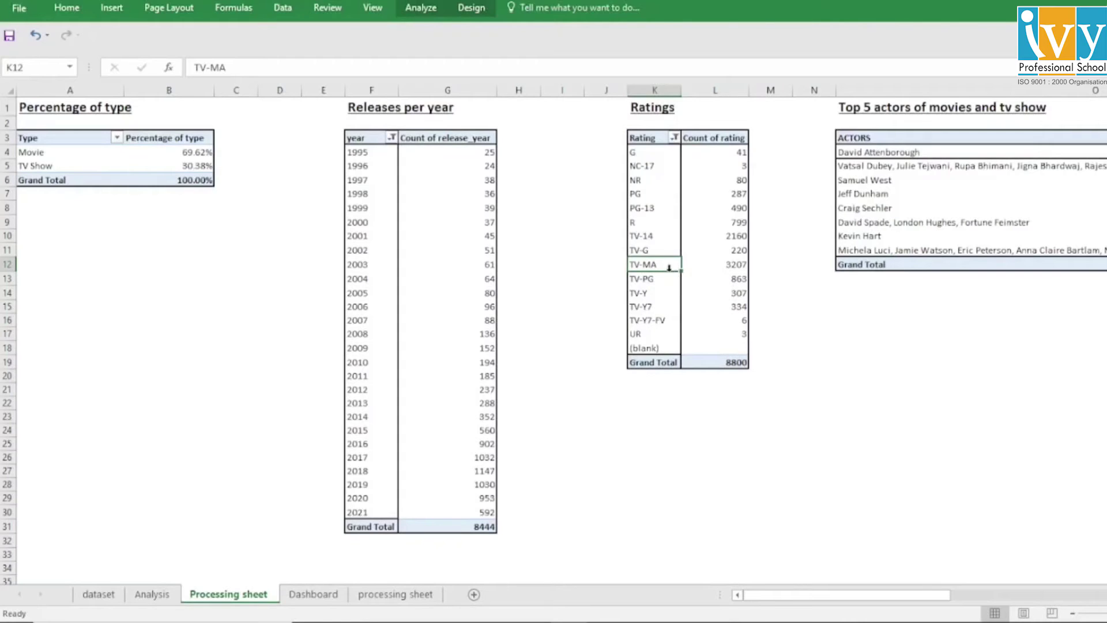
left_click(669, 282)
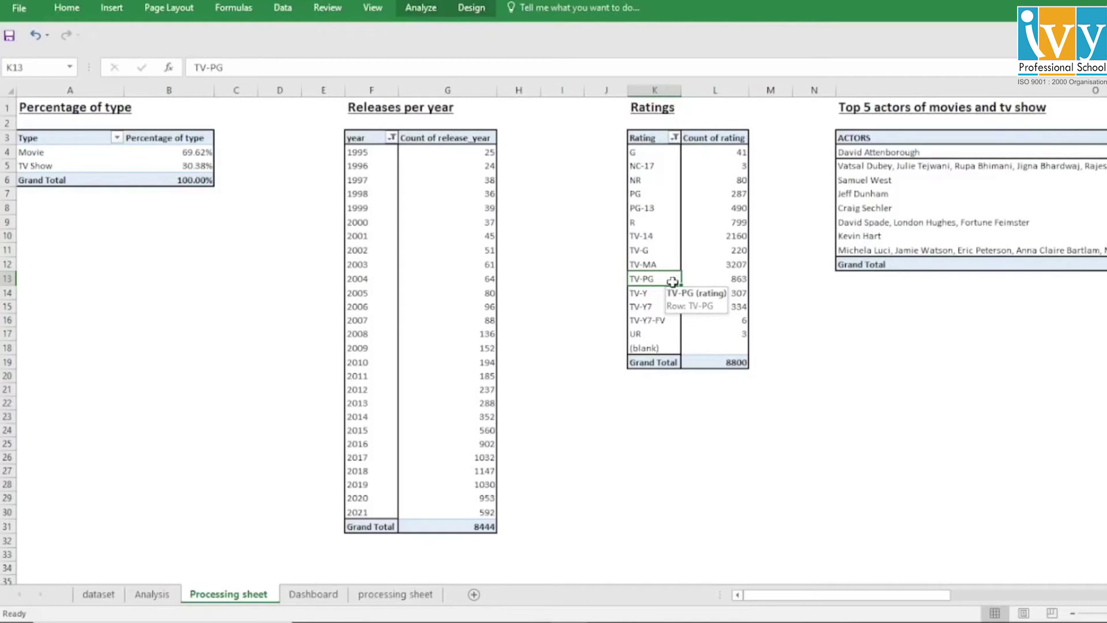
left_click(658, 292)
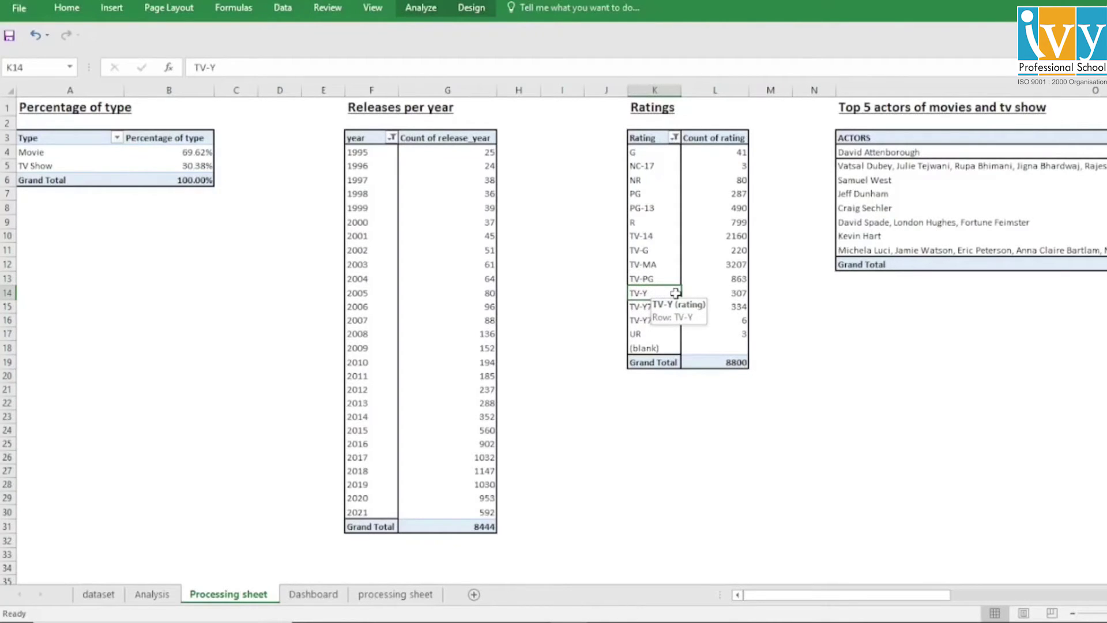
left_click_drag(675, 293, 668, 305)
left_click(670, 306)
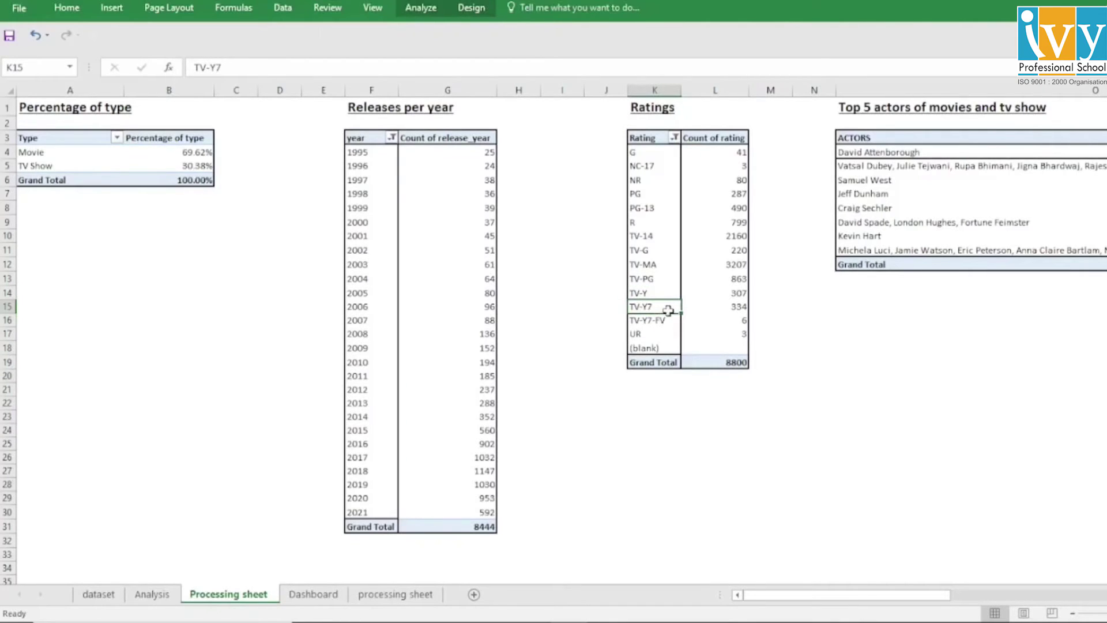
left_click(670, 321)
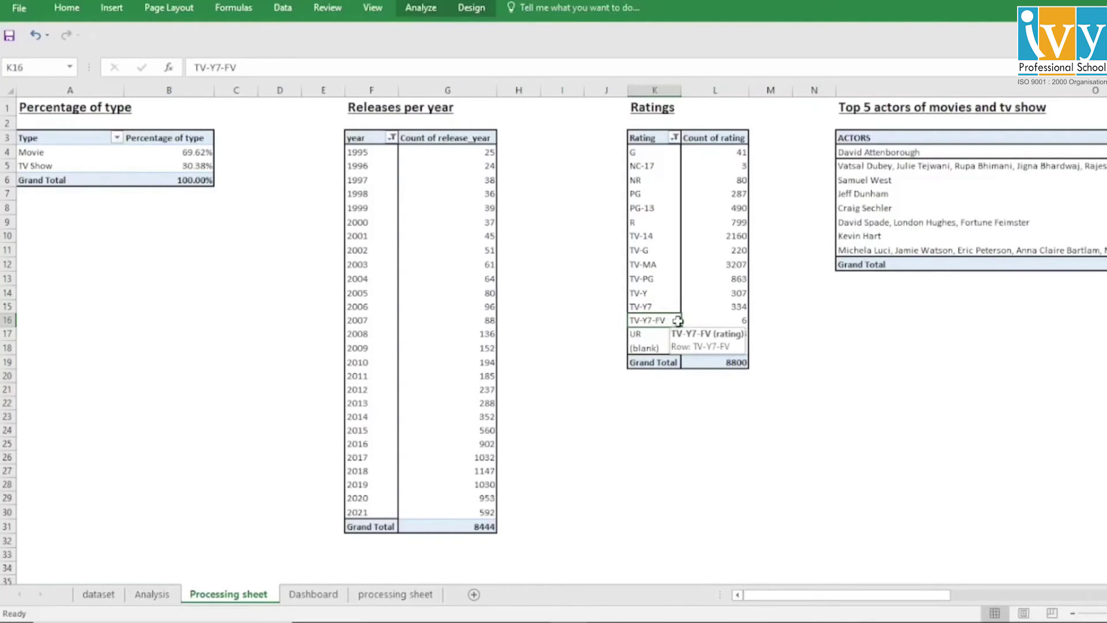
left_click(667, 306)
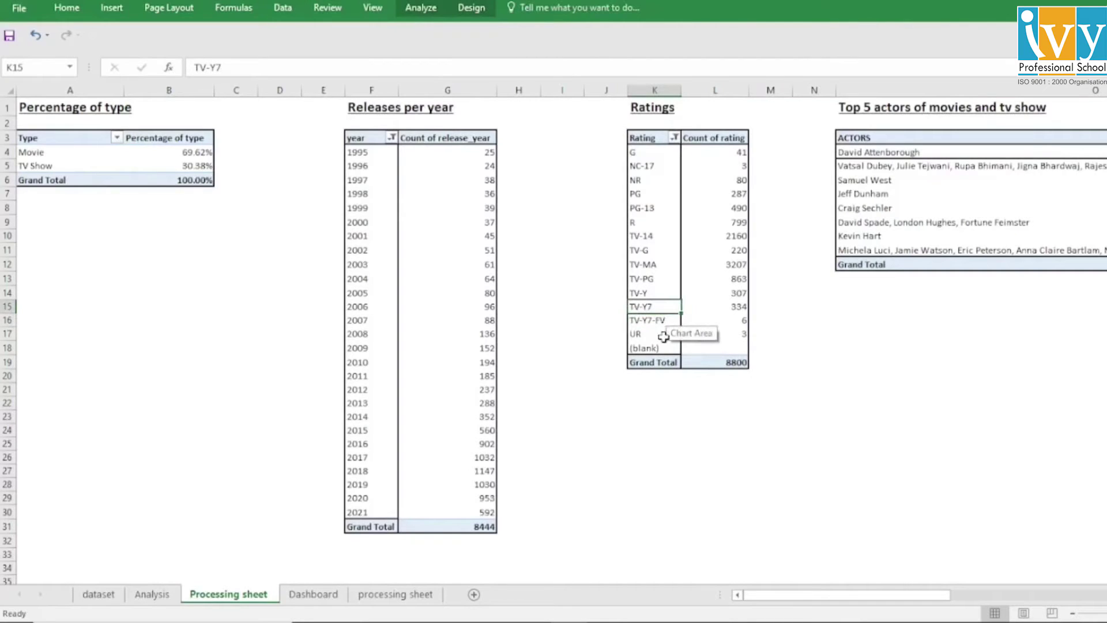
left_click(661, 334)
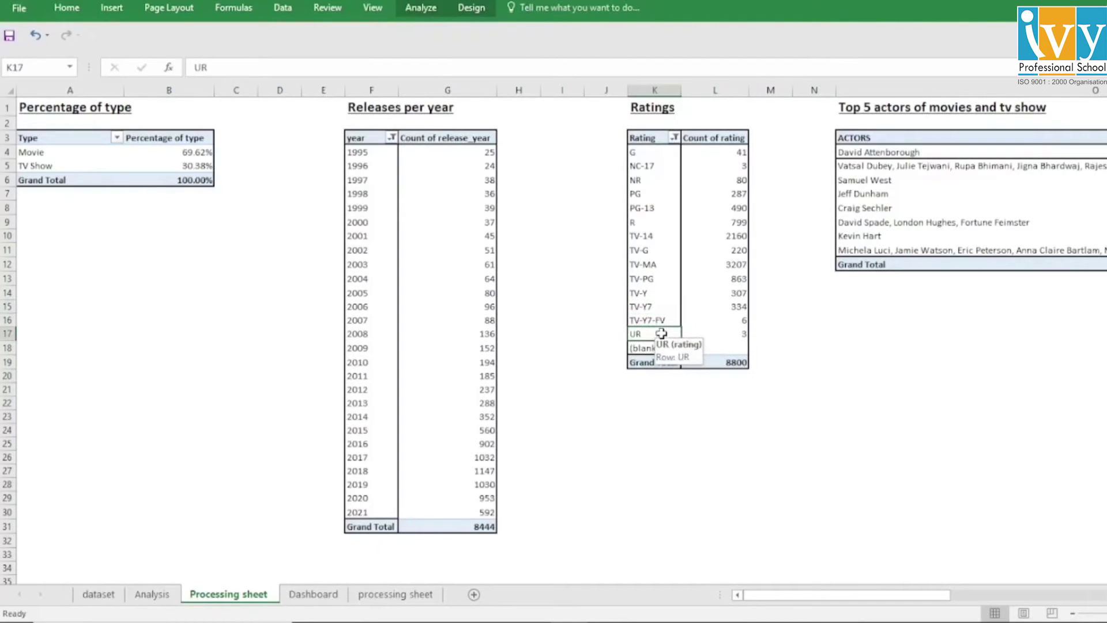
Check the ACTORS Top 5 items filter by count of actor names, and view the Top 10 countries, genre and directors PivotTables.
left_click_drag(868, 594, 935, 597)
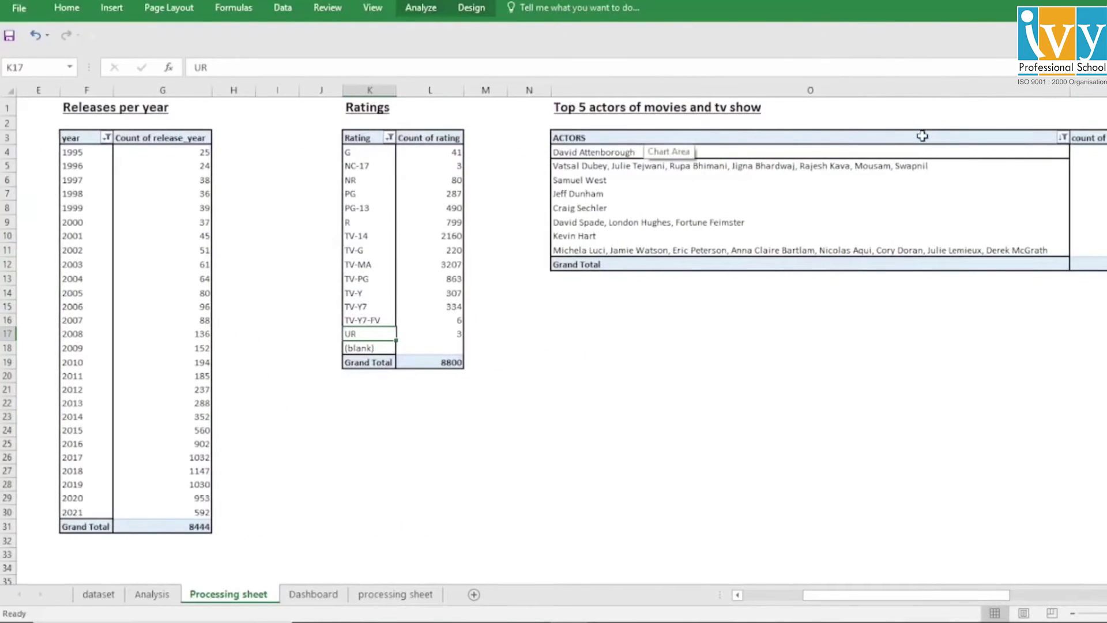
left_click(1064, 140)
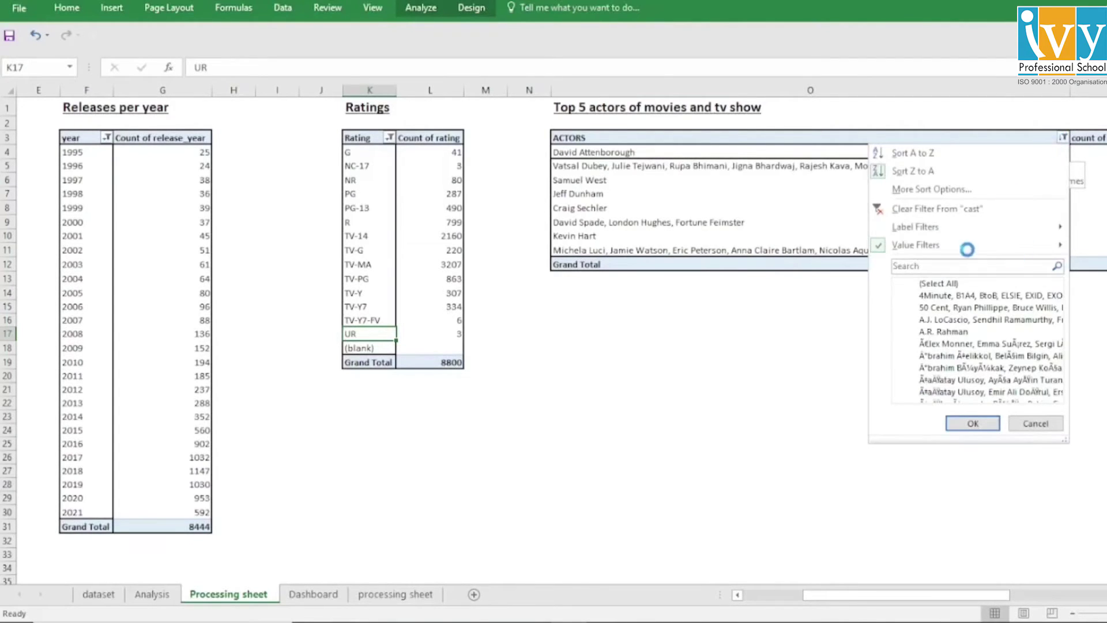
mouse_move(1057, 249)
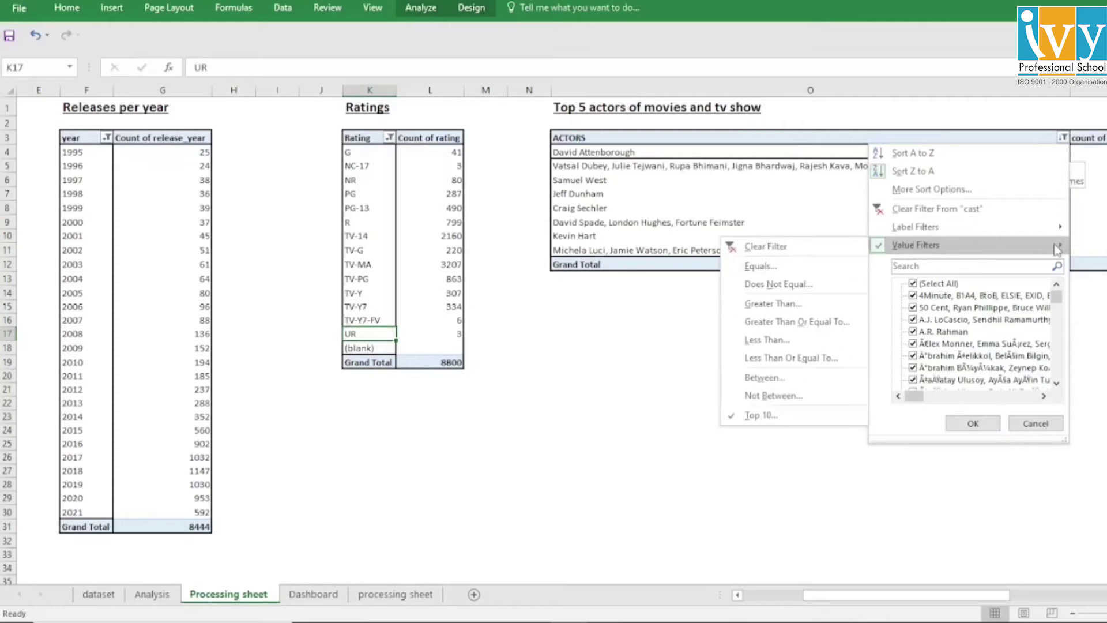
left_click(799, 417)
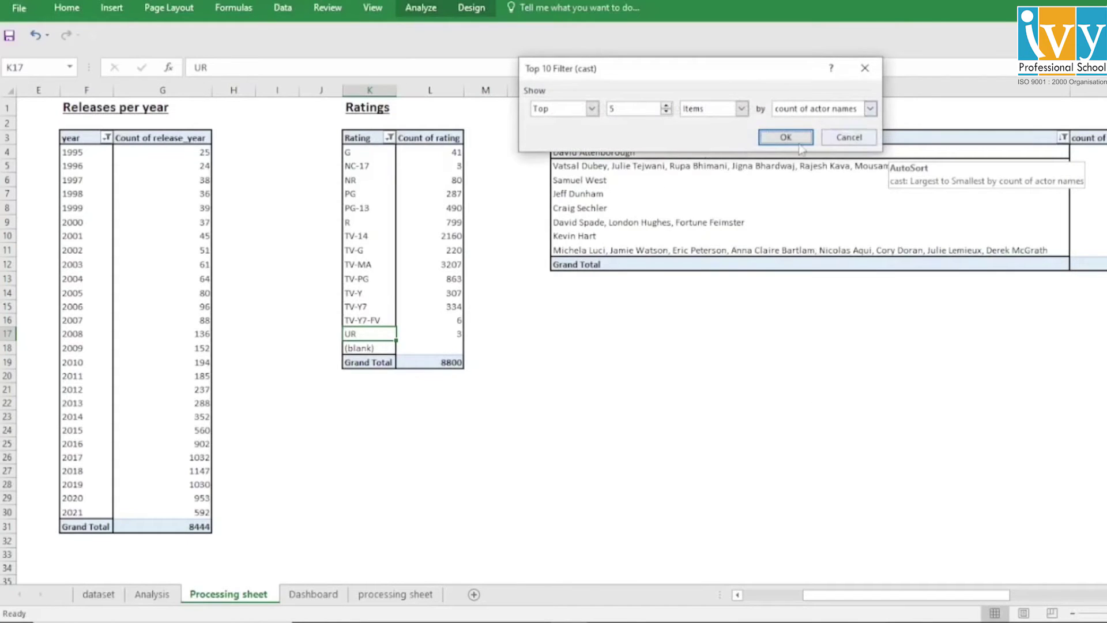
left_click(797, 140)
left_click_drag(940, 595, 1103, 596)
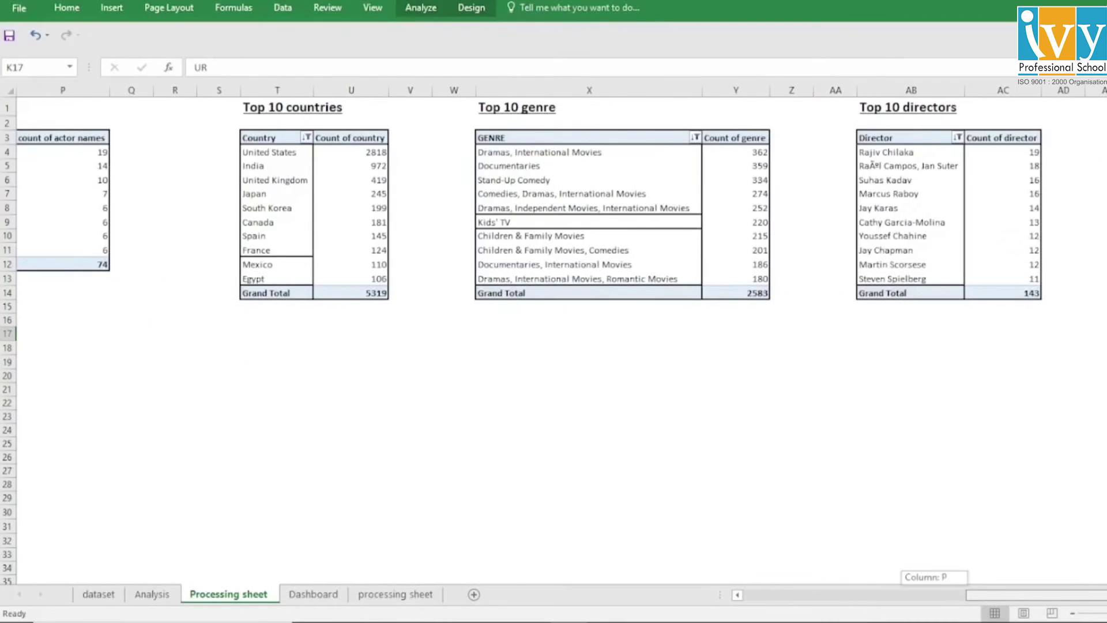
Check the Top 10 items value filter by Count of country on the Top 10 countries PivotTable and keep its settings.
left_click(284, 138)
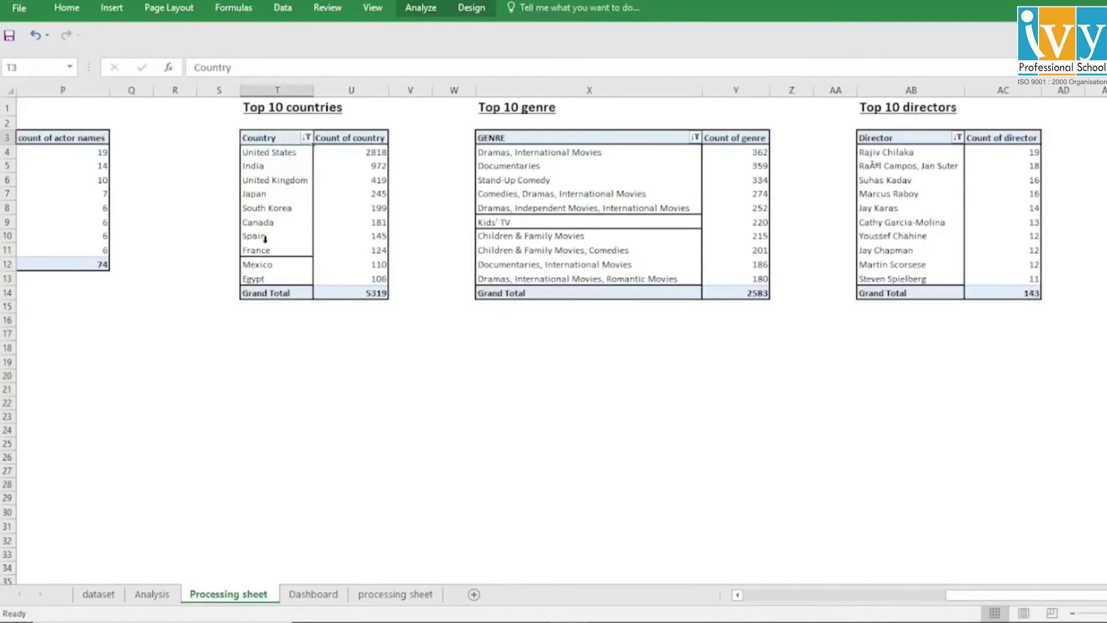
left_click(306, 137)
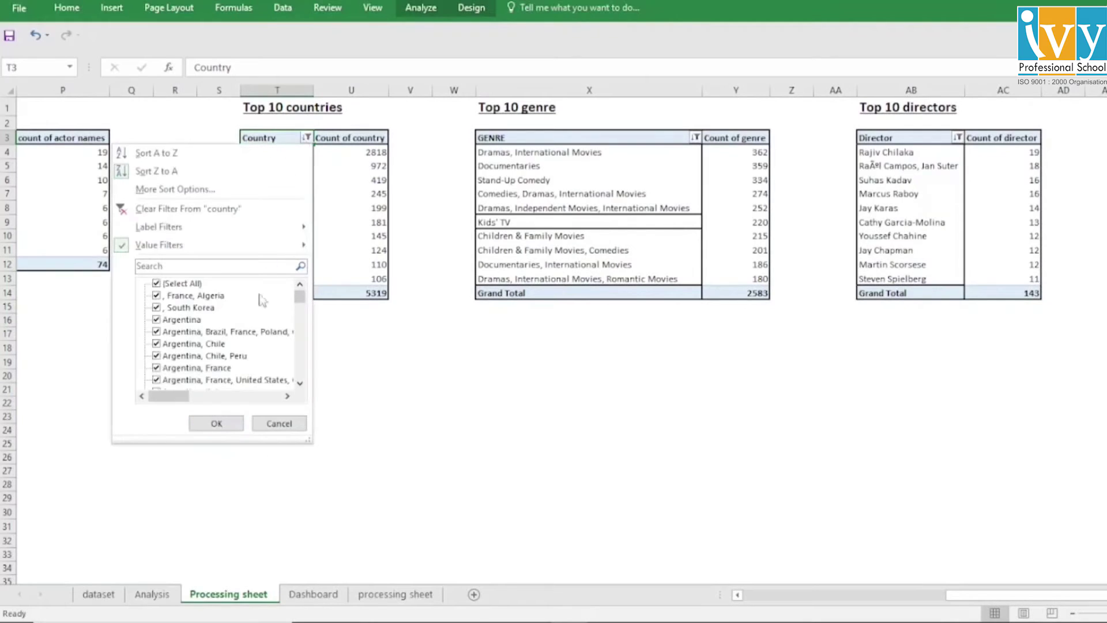
mouse_move(199, 245)
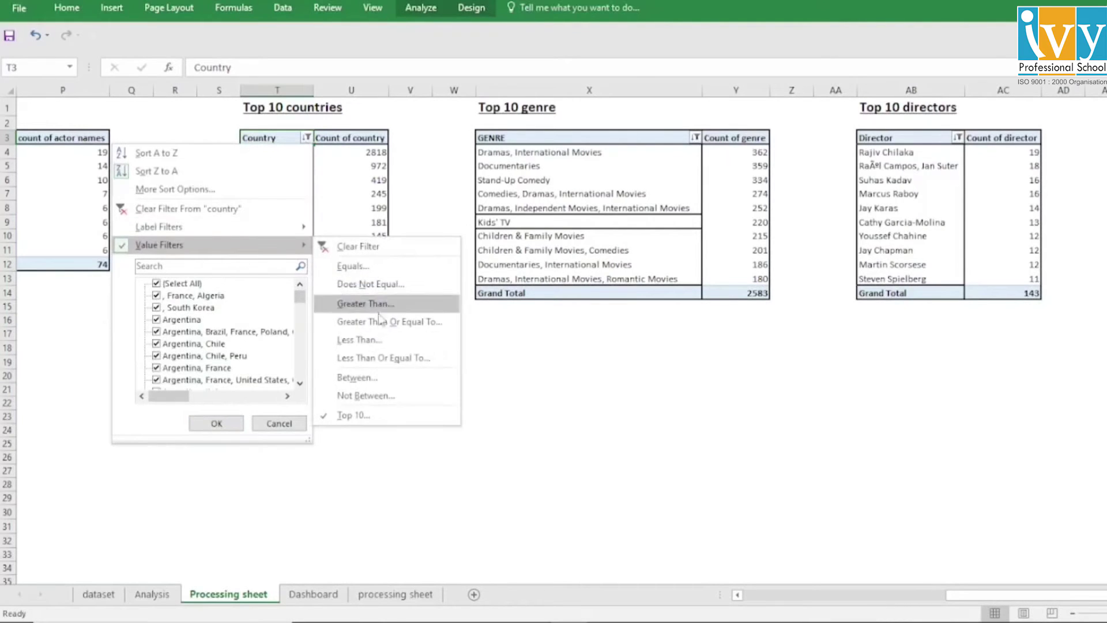
left_click(382, 415)
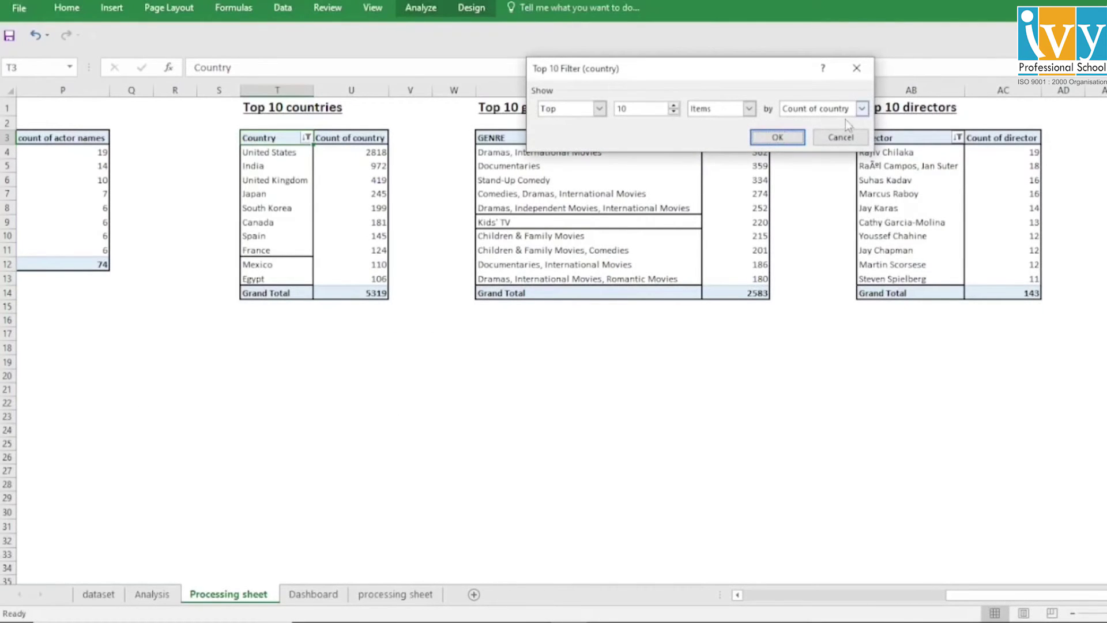
left_click(774, 137)
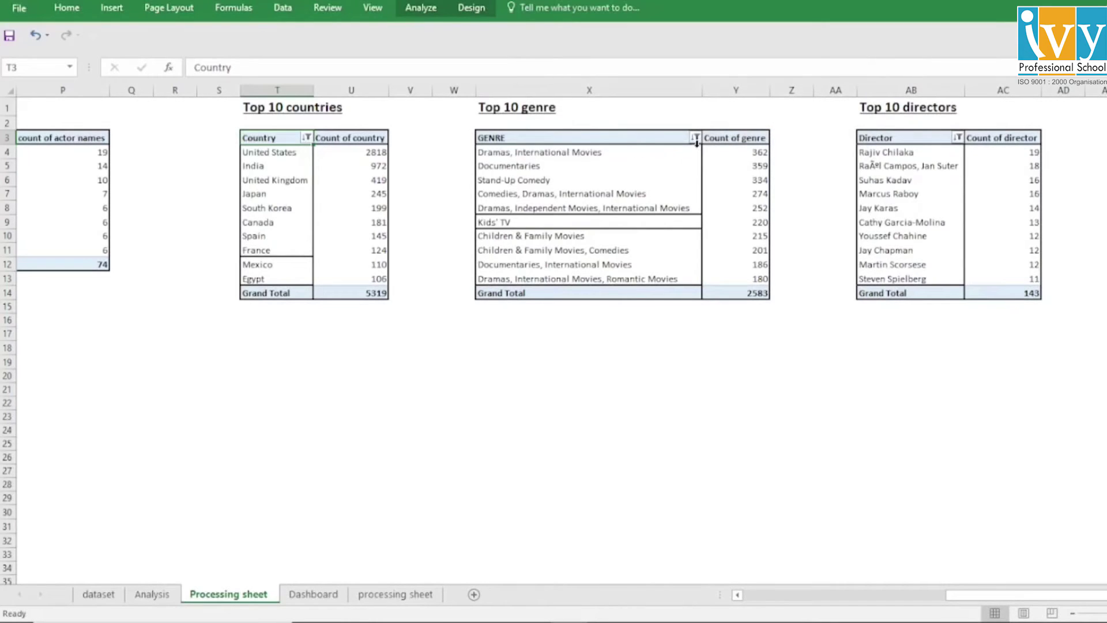
Check the Top 10 items value filter by Count of genre on the Top 10 genre PivotTable and keep its settings.
left_click(627, 140)
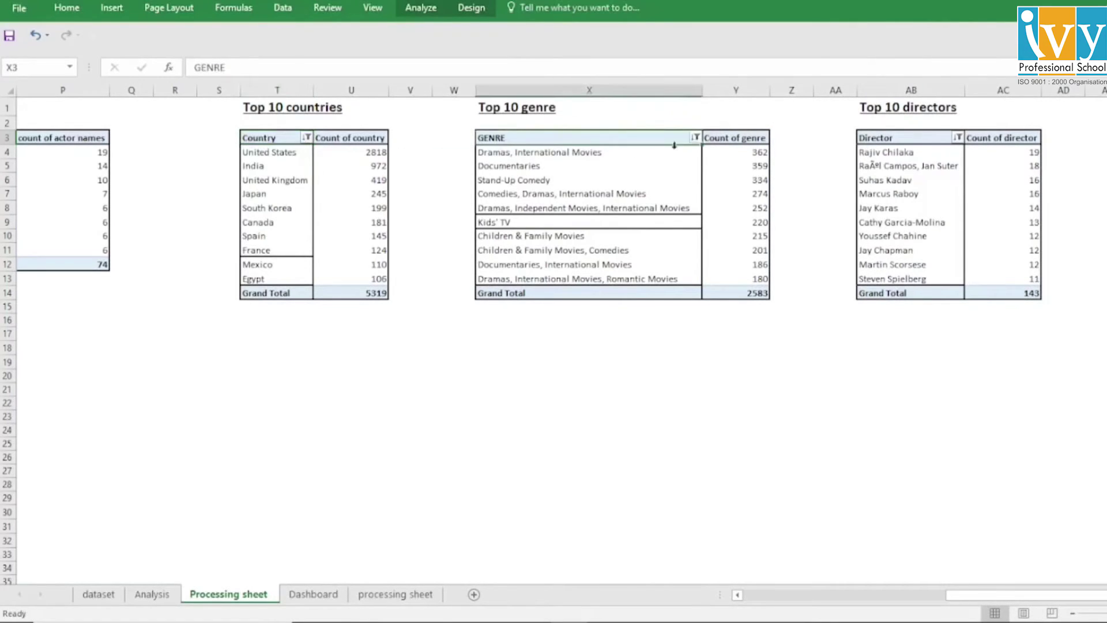
left_click(696, 138)
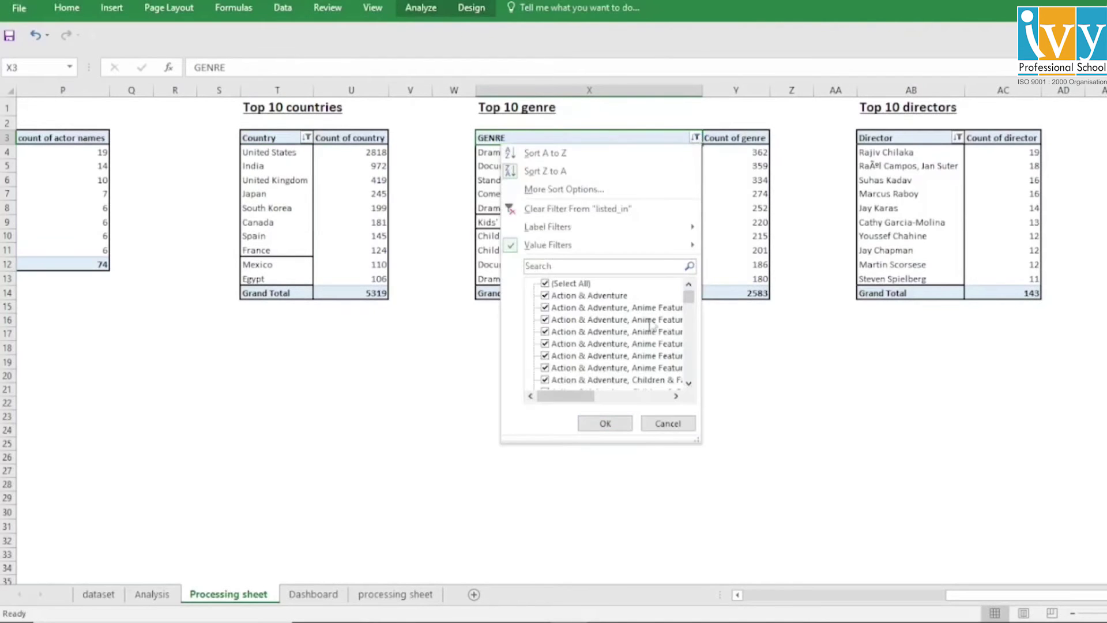
mouse_move(618, 248)
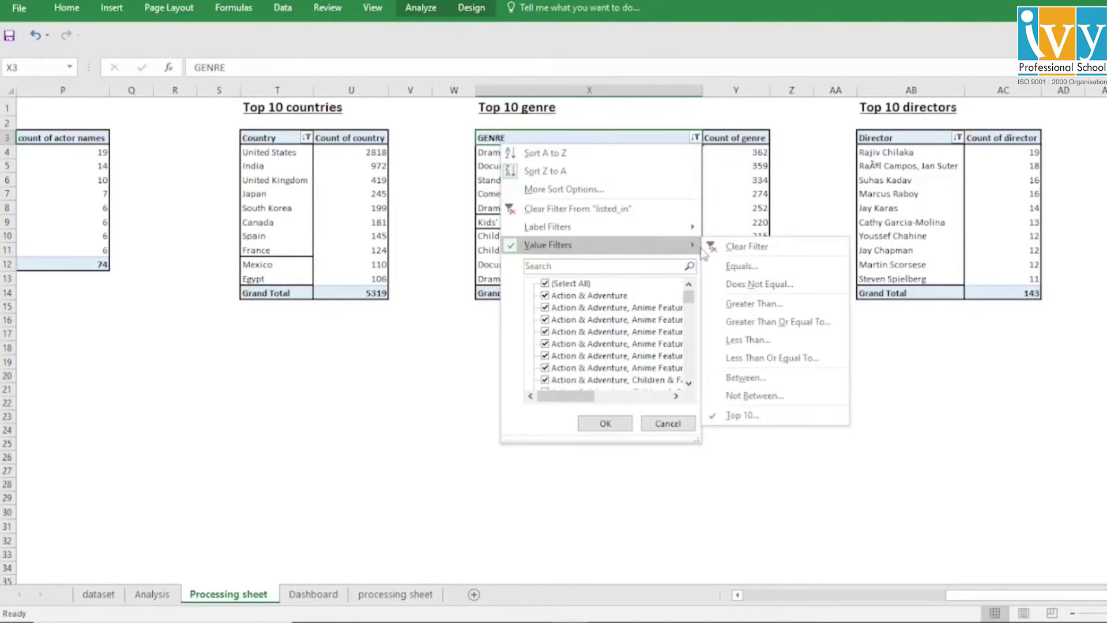
left_click(750, 416)
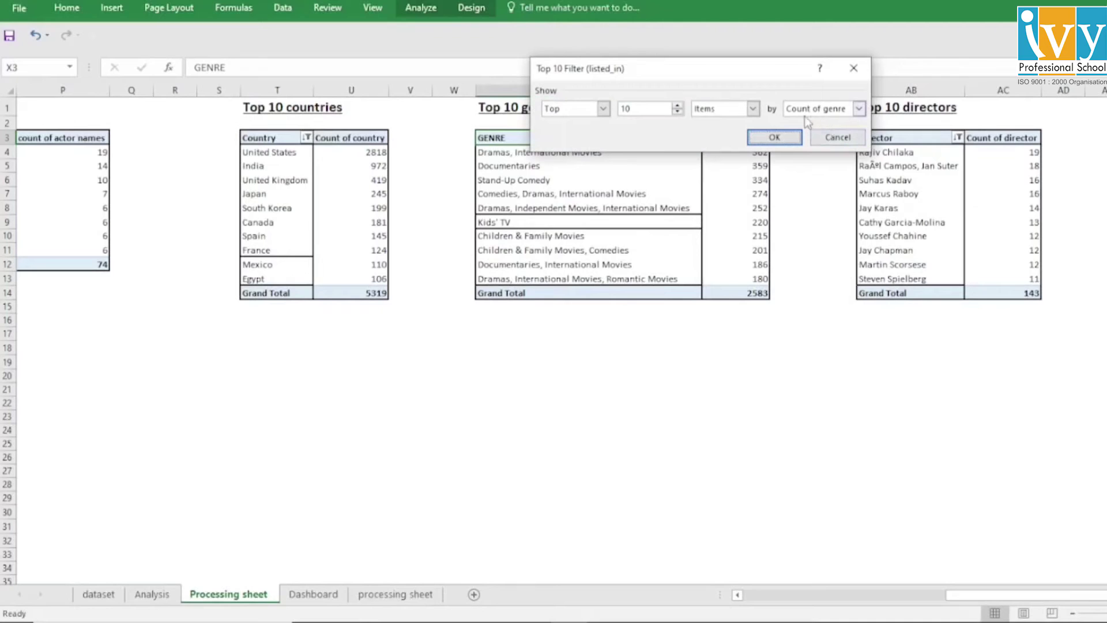
left_click(777, 138)
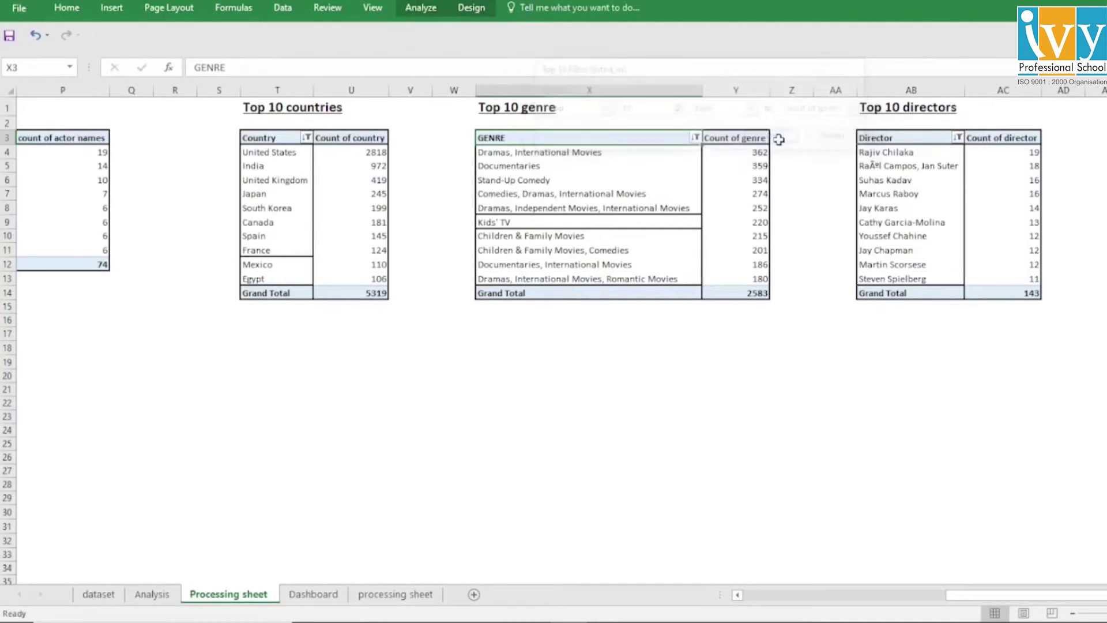
Check the Top 10 items value filter by Count of director on the Top 10 directors PivotTable and keep its settings.
left_click(889, 136)
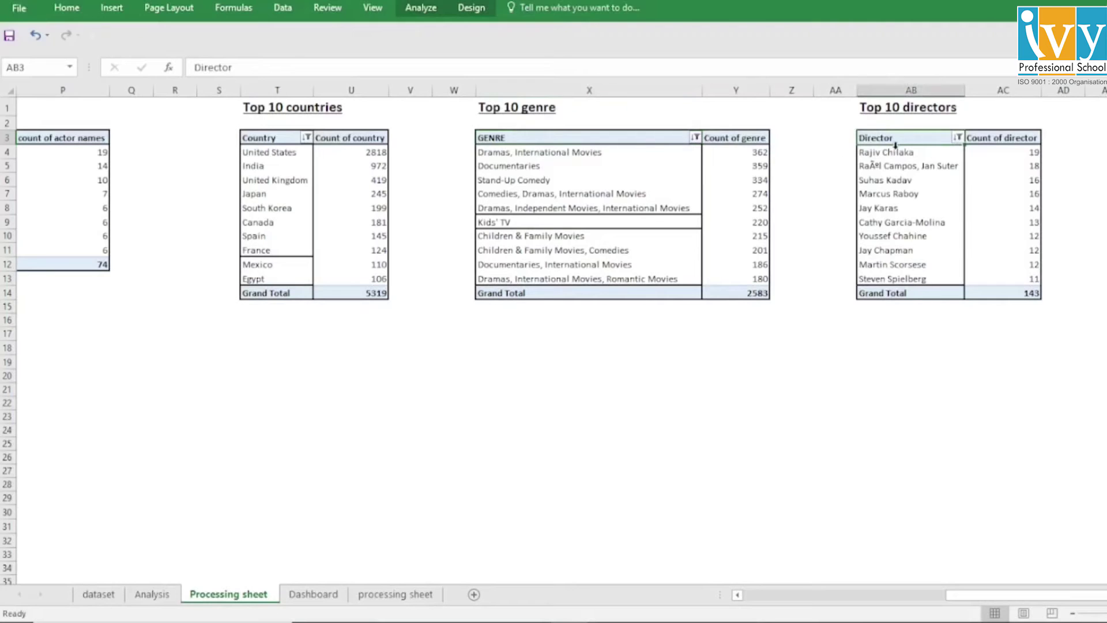
left_click(958, 138)
mouse_move(923, 245)
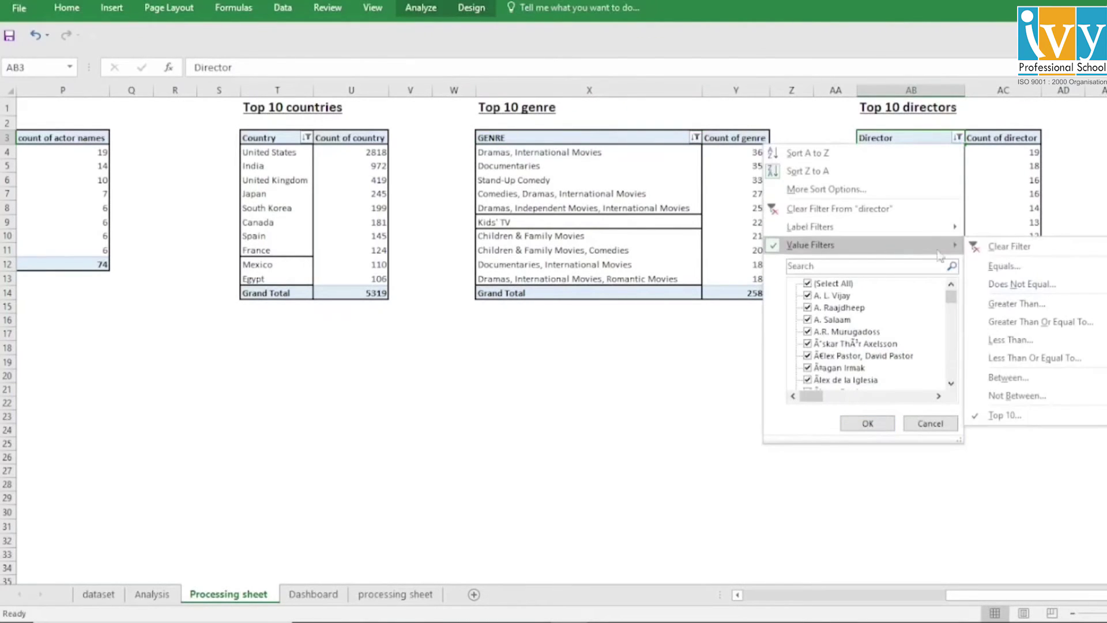
left_click(984, 415)
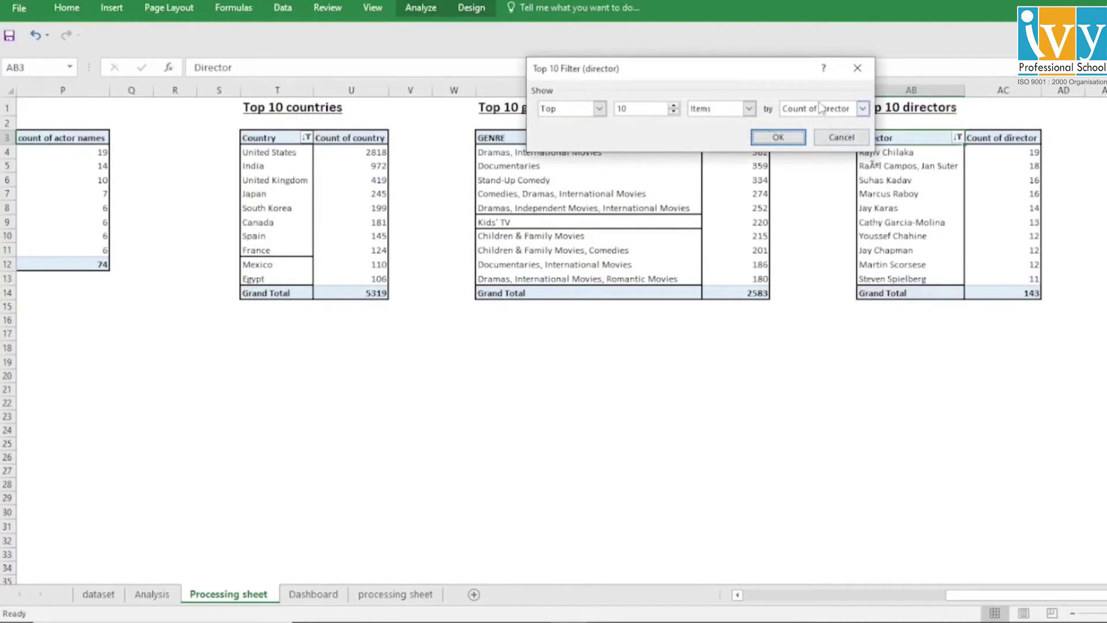
left_click(802, 139)
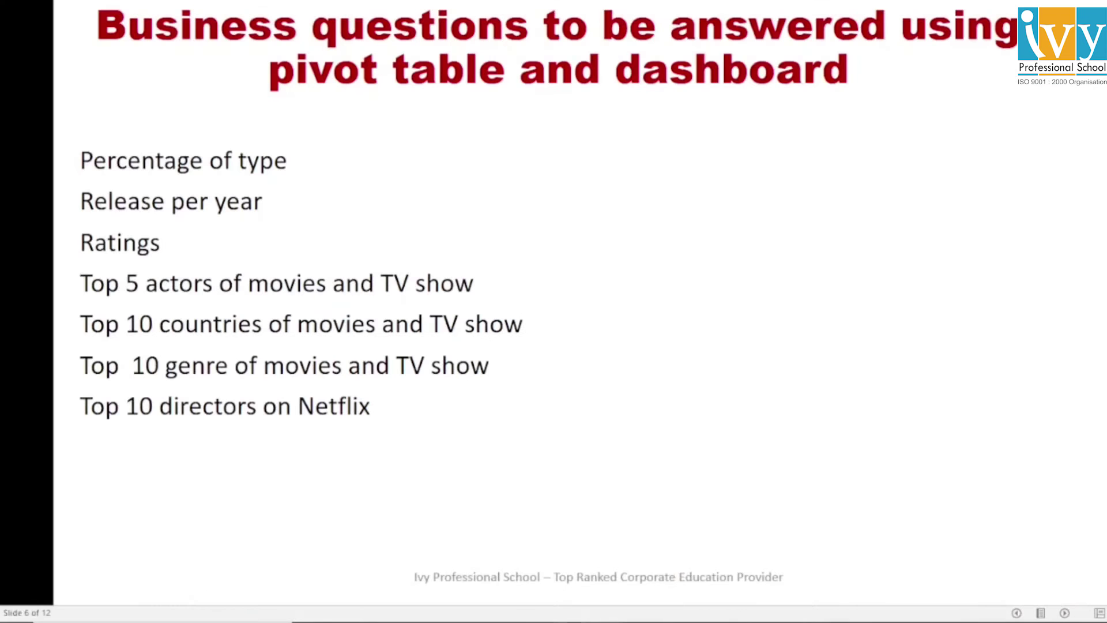
Switch to the PowerPoint presentation and advance from the business questions to the slide Findings from pivot table and dashboard.
left_click(1032, 544)
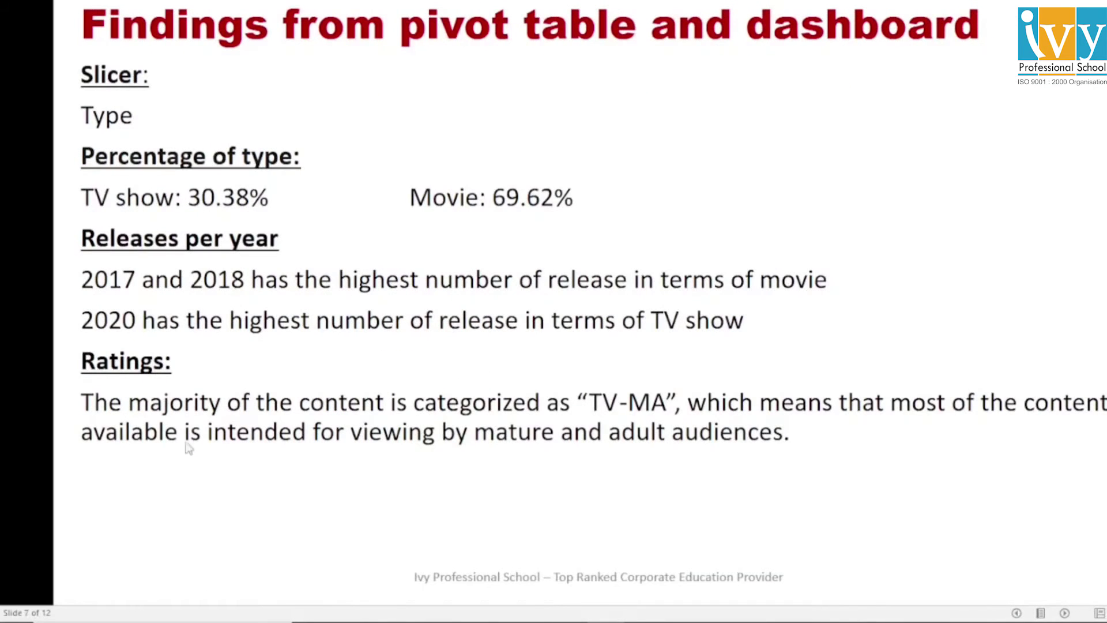